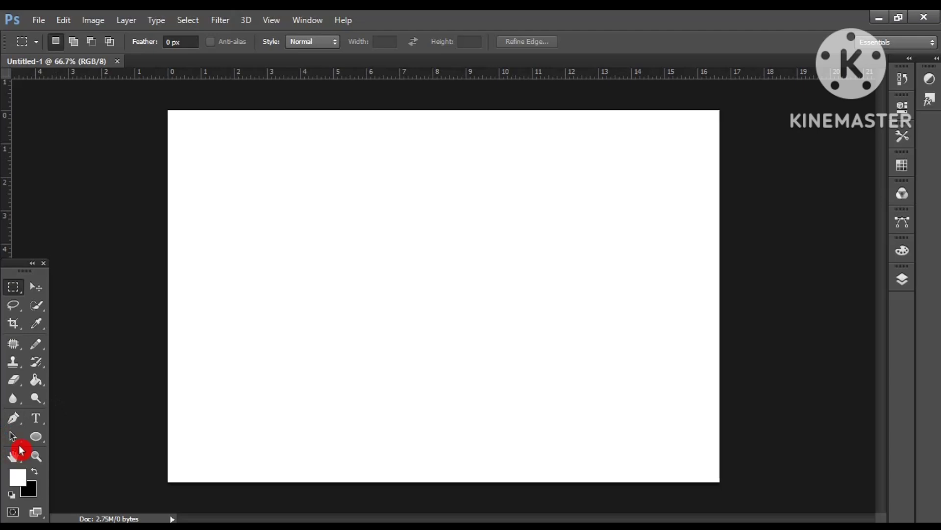
# Step: Draw a straight horizontal line across the page with the Pen tool in Shape mode
pyautogui.click(19, 426)
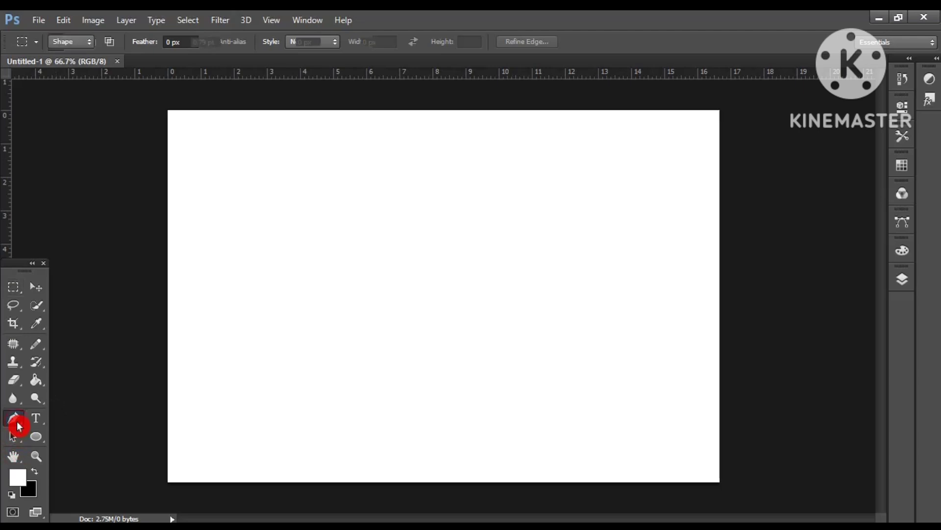
pyautogui.click(61, 417)
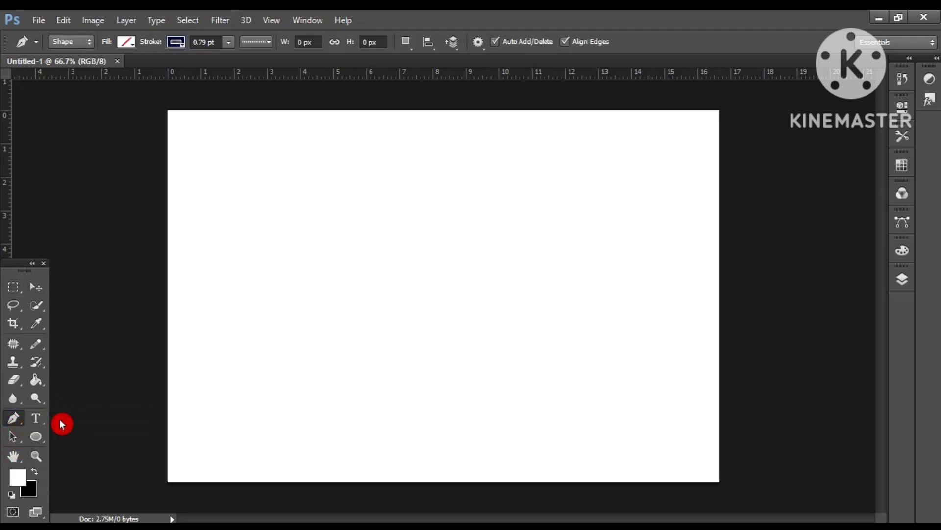
pyautogui.click(252, 236)
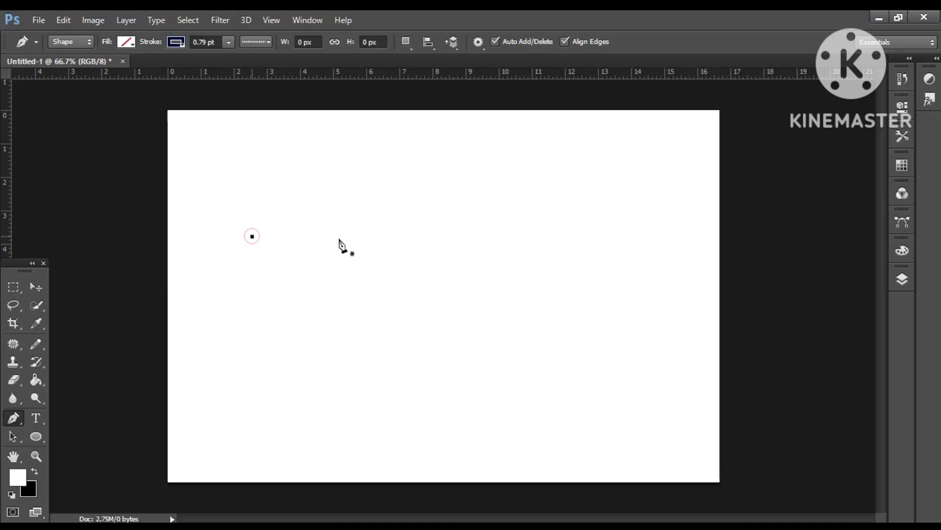
pyautogui.click(390, 236)
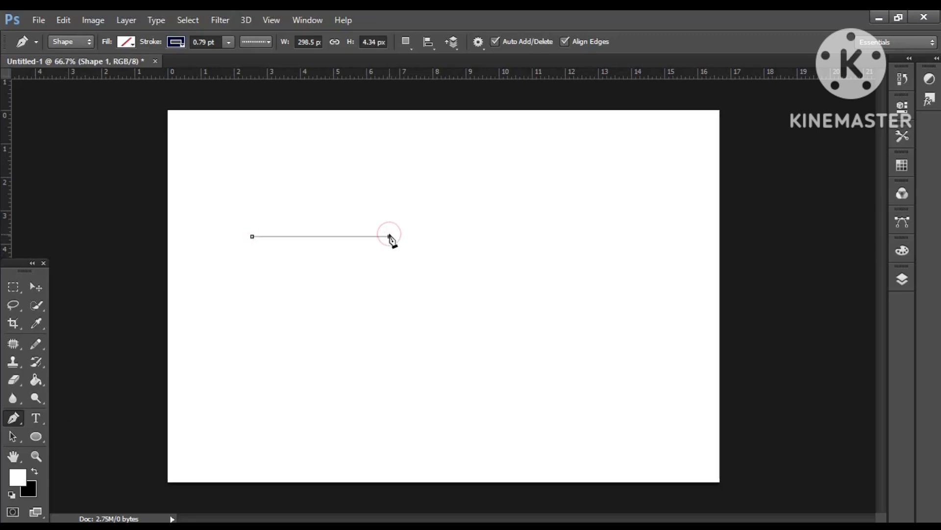
# Step: Give the line a 10 pt solid stroke instead of dotted
pyautogui.click(269, 44)
pyautogui.click(232, 45)
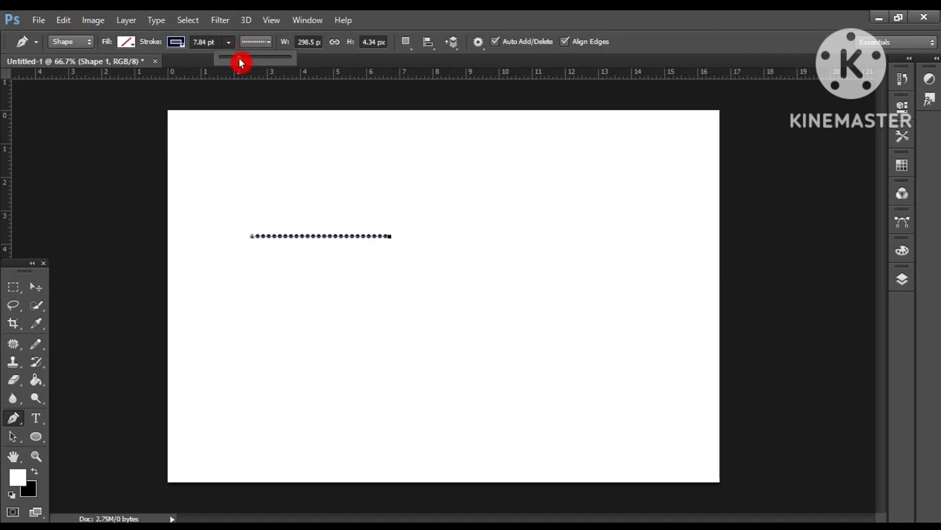
pyautogui.click(209, 42)
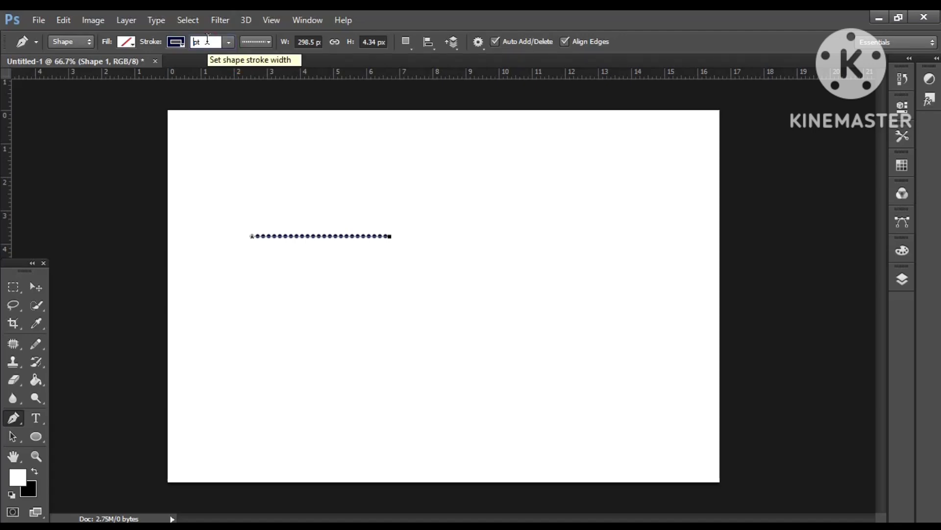
pyautogui.write('10')
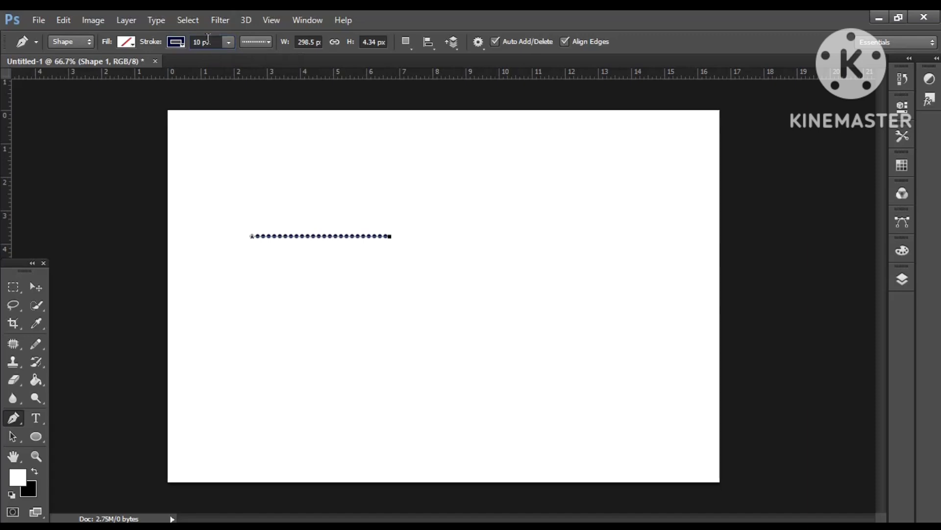
pyautogui.press('Return')
pyautogui.click(296, 59)
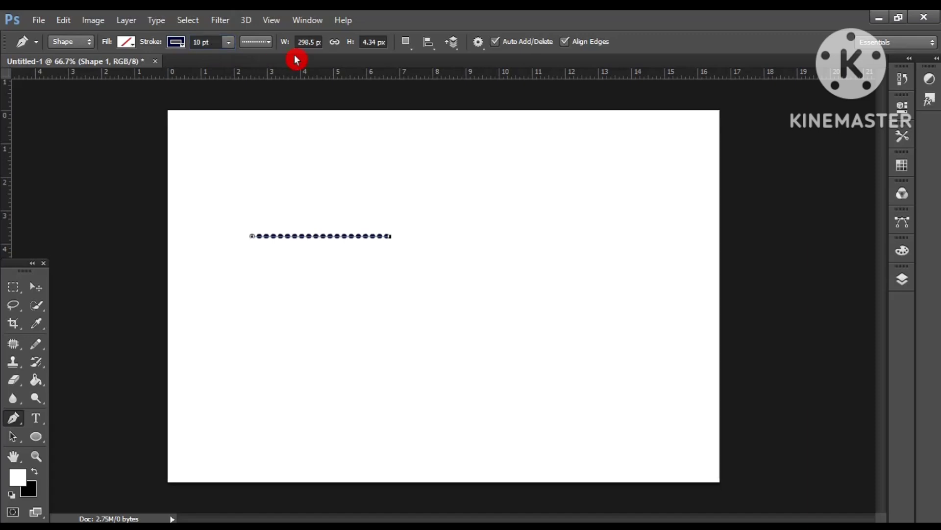
pyautogui.click(269, 43)
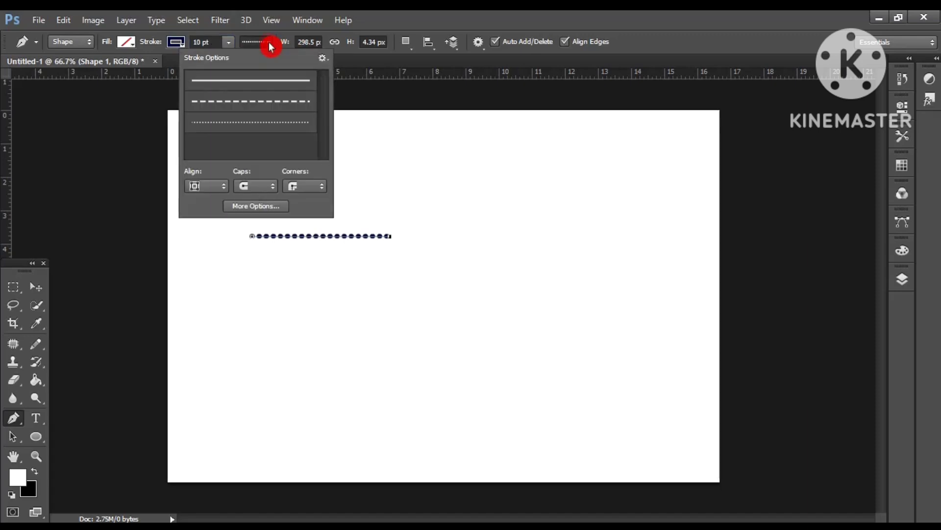
pyautogui.click(254, 72)
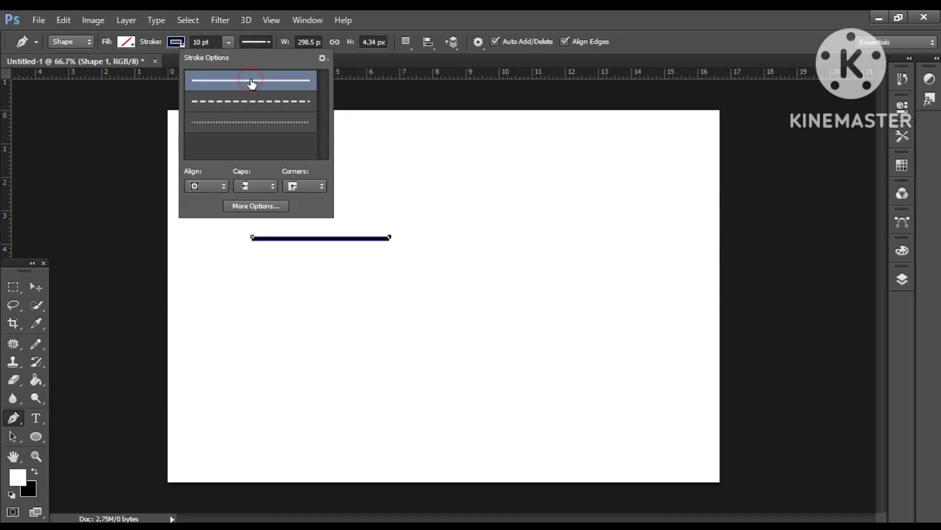
pyautogui.click(467, 220)
# Step: Rasterize the Shape 1 layer
pyautogui.click(901, 284)
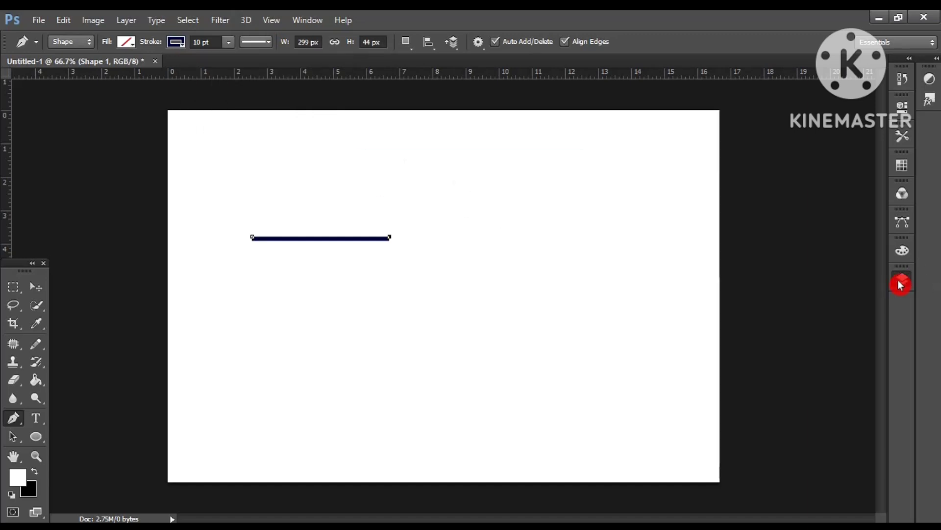
pyautogui.rightClick(767, 344)
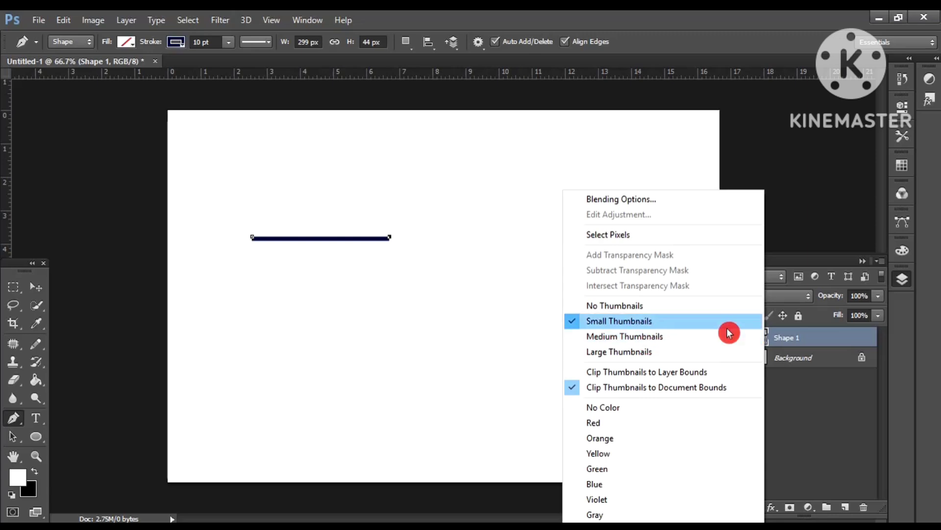
pyautogui.click(802, 338)
pyautogui.rightClick(802, 339)
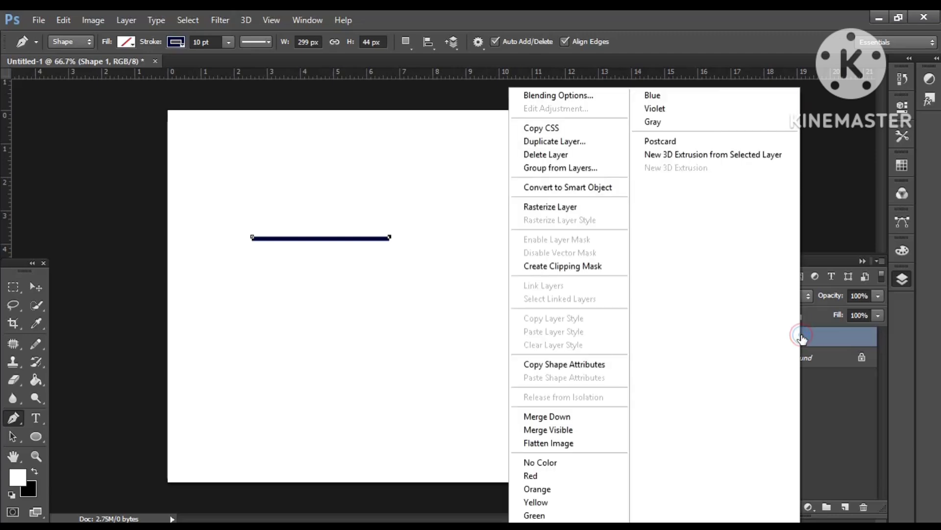
pyautogui.click(574, 207)
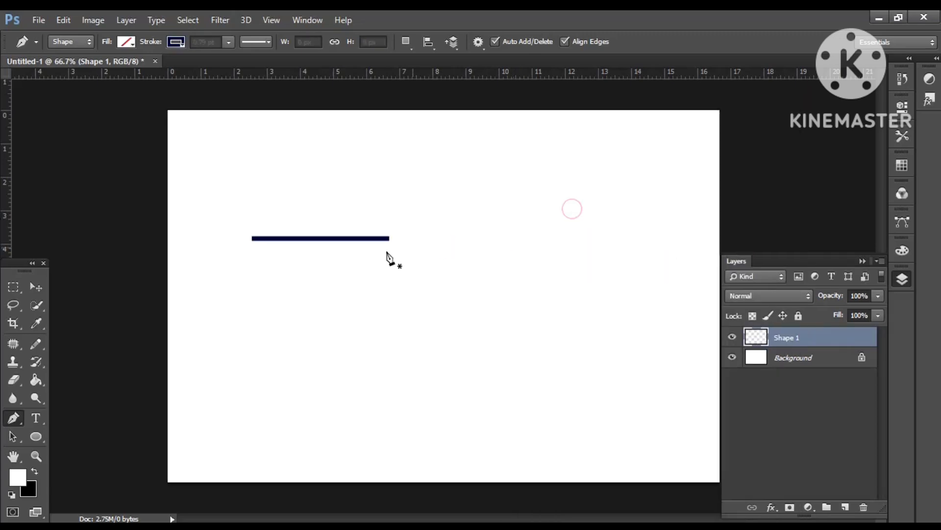
# Step: Draw a vertical line above the horizontal line's left end with a 10 pt stroke
pyautogui.click(255, 178)
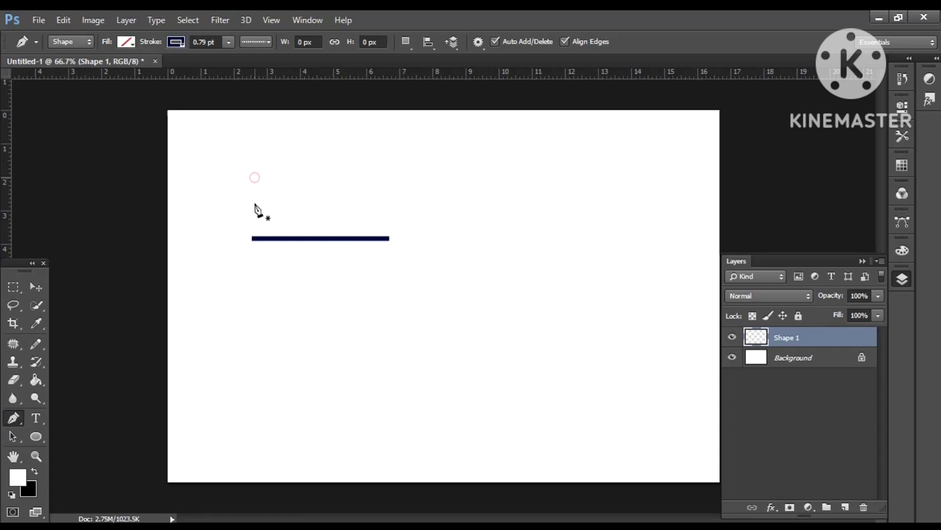
pyautogui.click(255, 232)
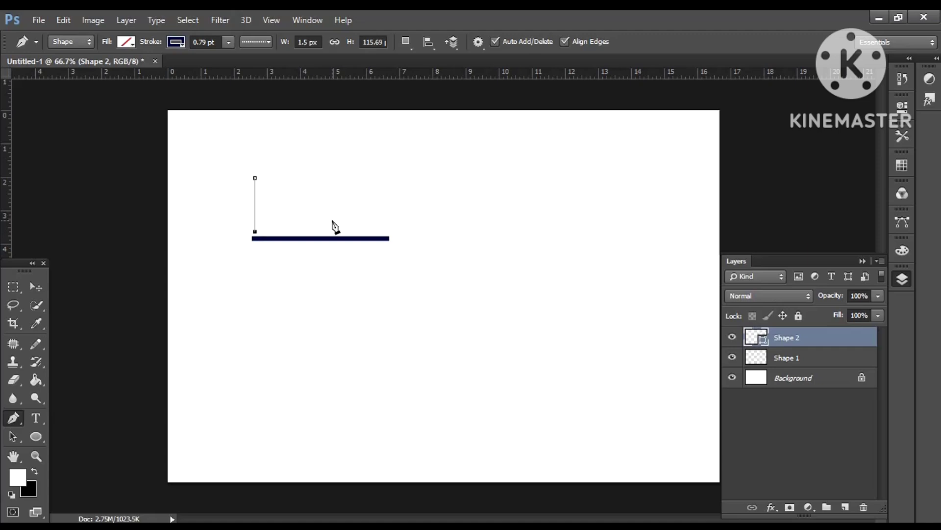
pyautogui.click(209, 43)
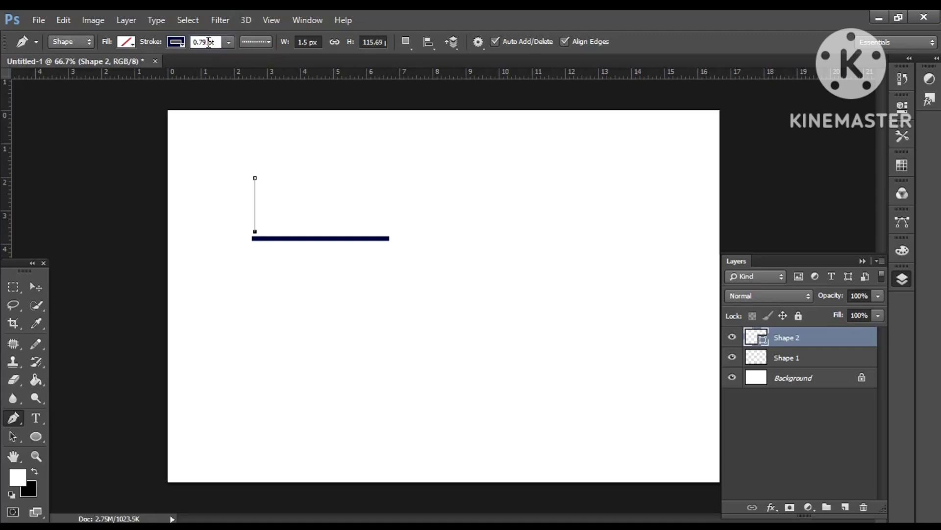
pyautogui.press('BackSpace')
pyautogui.press('Return')
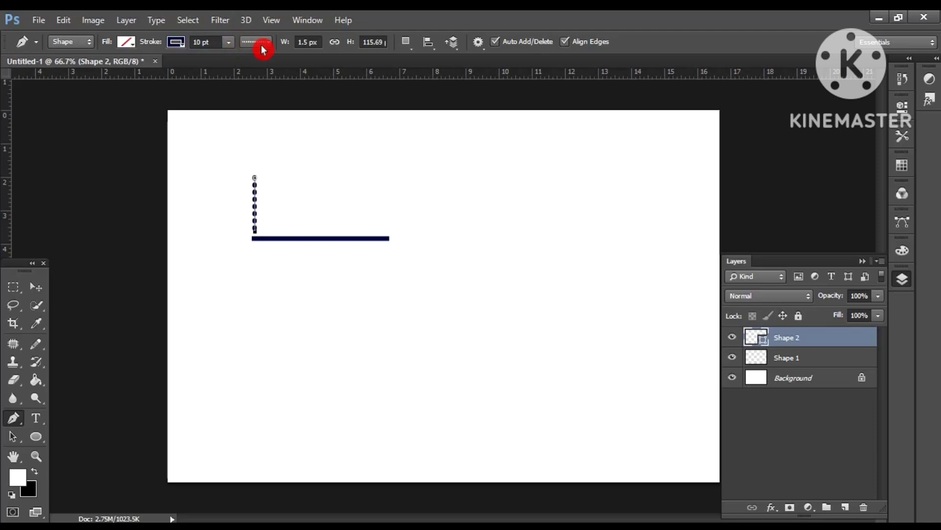
# Step: Make the vertical line's stroke solid and rasterize the Shape 2 layer
pyautogui.click(270, 42)
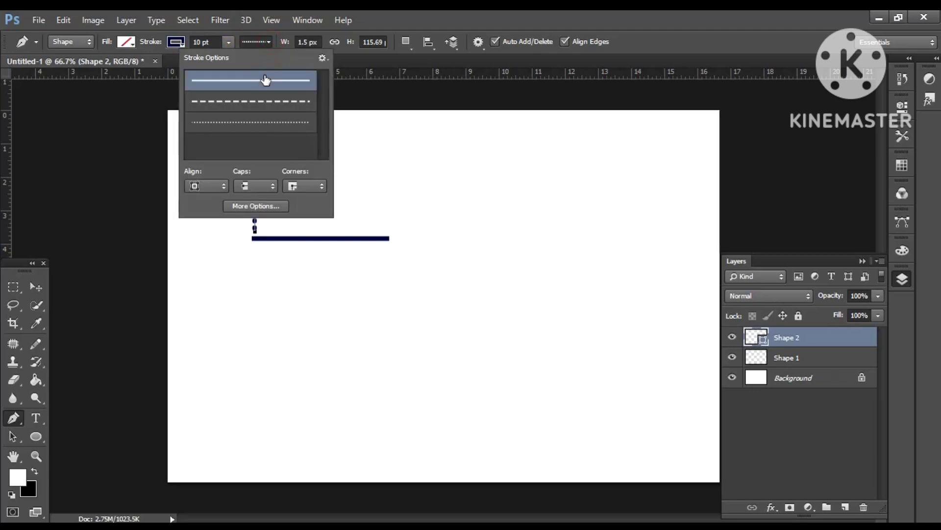
pyautogui.click(265, 79)
pyautogui.click(679, 38)
pyautogui.click(680, 39)
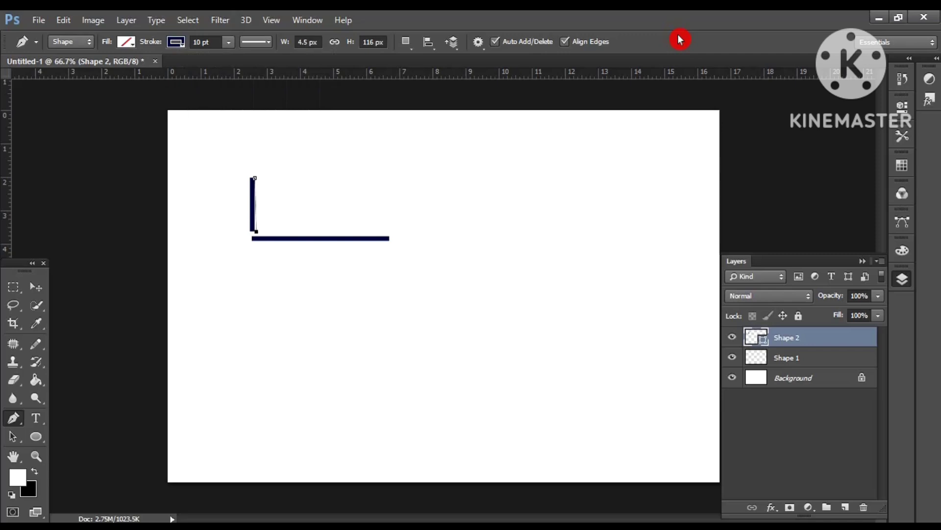
pyautogui.rightClick(787, 337)
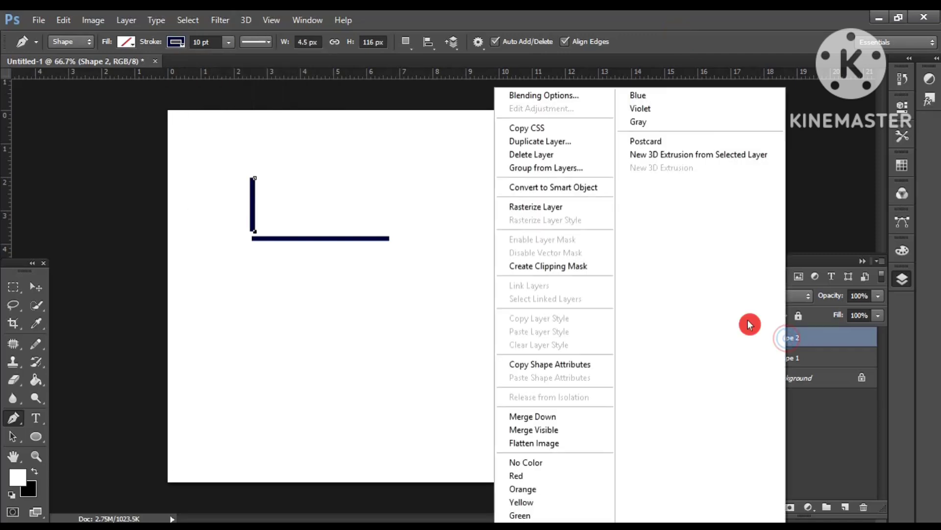
pyautogui.click(536, 206)
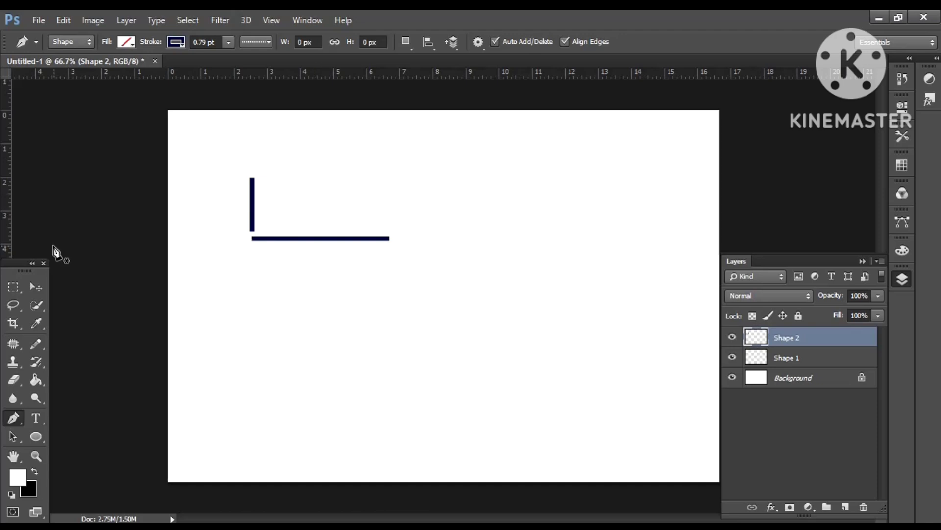
# Step: Position the vertical bar, duplicate it with Ctrl+J, and move the first copy right
pyautogui.click(39, 287)
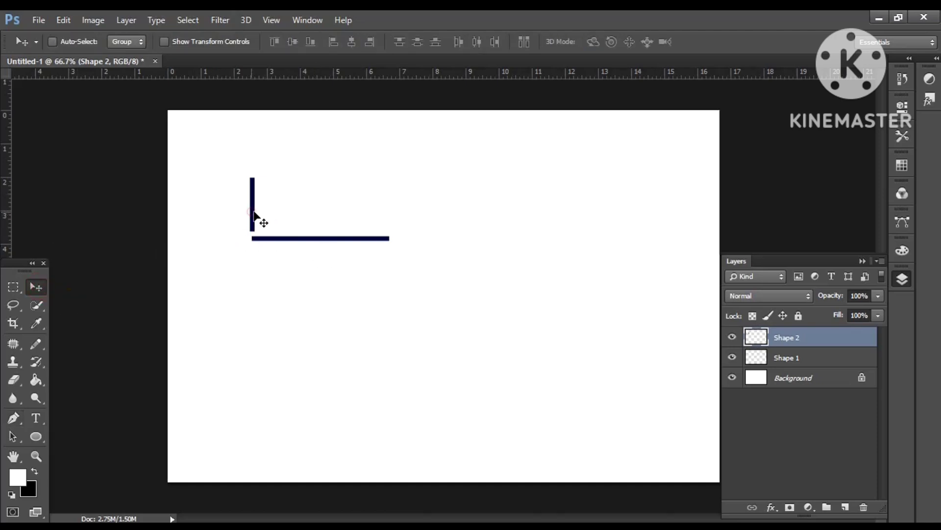
pyautogui.moveTo(254, 211); pyautogui.dragTo(259, 210)
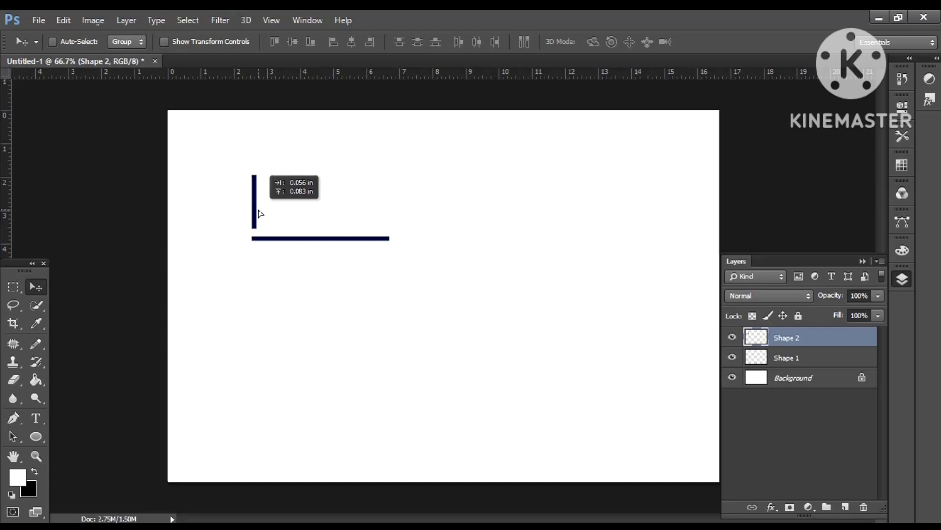
pyautogui.moveTo(258, 212); pyautogui.dragTo(256, 213)
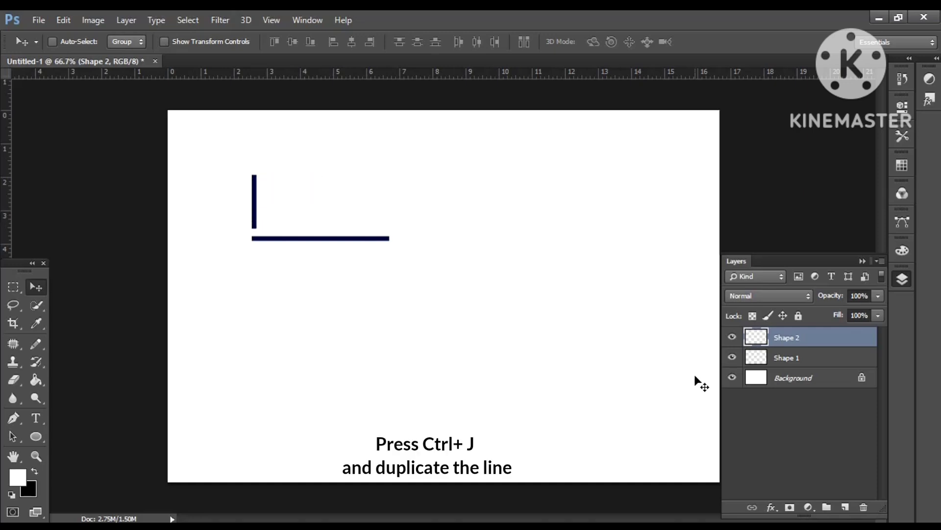
pyautogui.hotkey('ctrl', 'j')
pyautogui.hotkey('ctrl', 'j')
pyautogui.hotkey('ctrl', 'j')
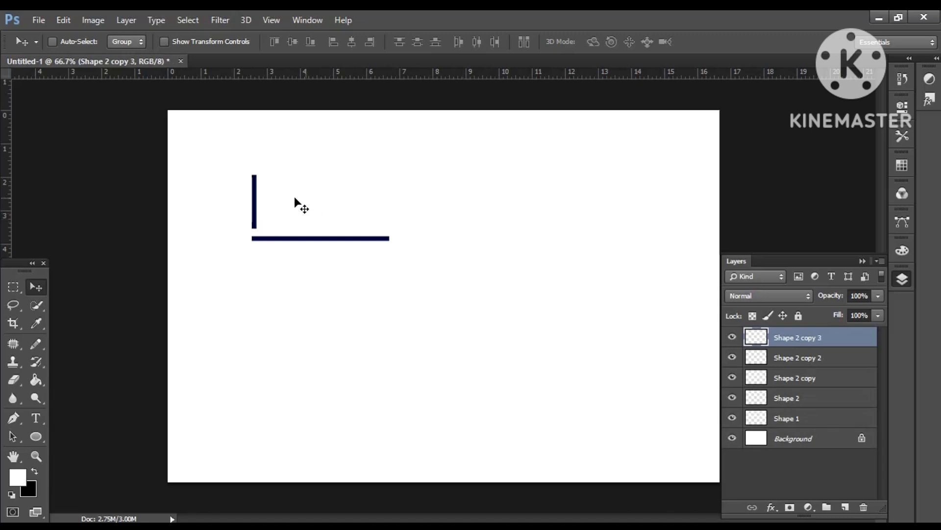
pyautogui.moveTo(265, 205)
pyautogui.mouseDown()
pyautogui.moveTo(254, 205)
pyautogui.moveTo(269, 208)
pyautogui.mouseUp()
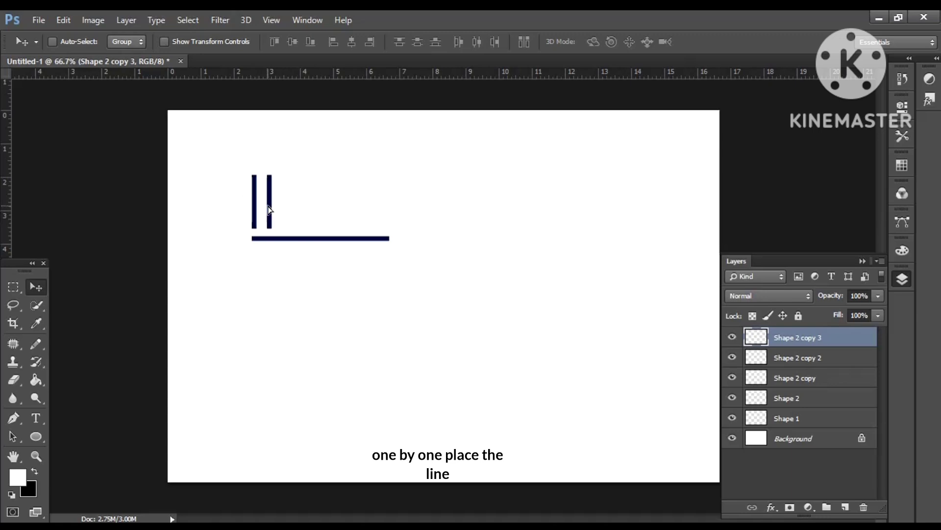
# Step: Place further bar copies rightward until nine bars stand in an even row
pyautogui.click(795, 360)
pyautogui.moveTo(253, 216); pyautogui.dragTo(283, 213)
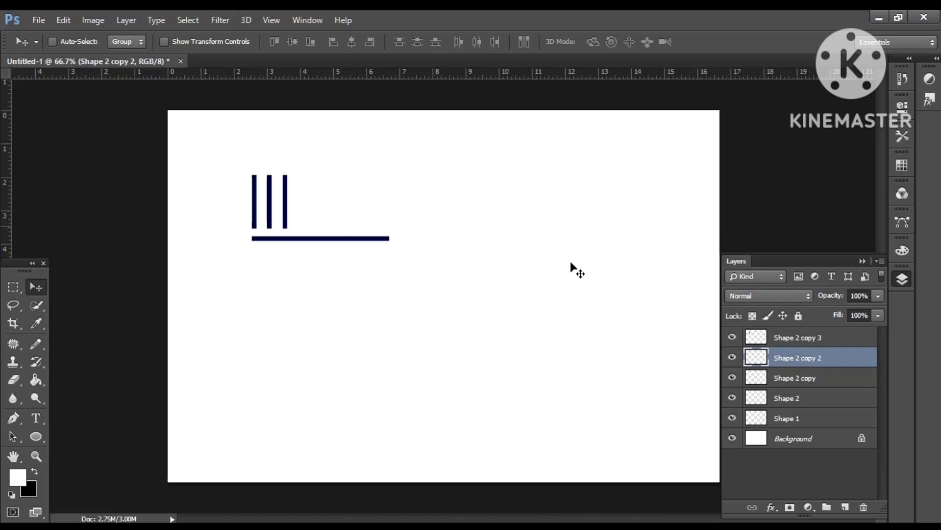
pyautogui.click(794, 378)
pyautogui.moveTo(285, 211); pyautogui.dragTo(300, 211)
pyautogui.moveTo(235, 227)
pyautogui.mouseDown()
pyautogui.moveTo(336, 179)
pyautogui.moveTo(397, 214)
pyautogui.mouseUp()
pyautogui.moveTo(304, 218); pyautogui.dragTo(323, 219)
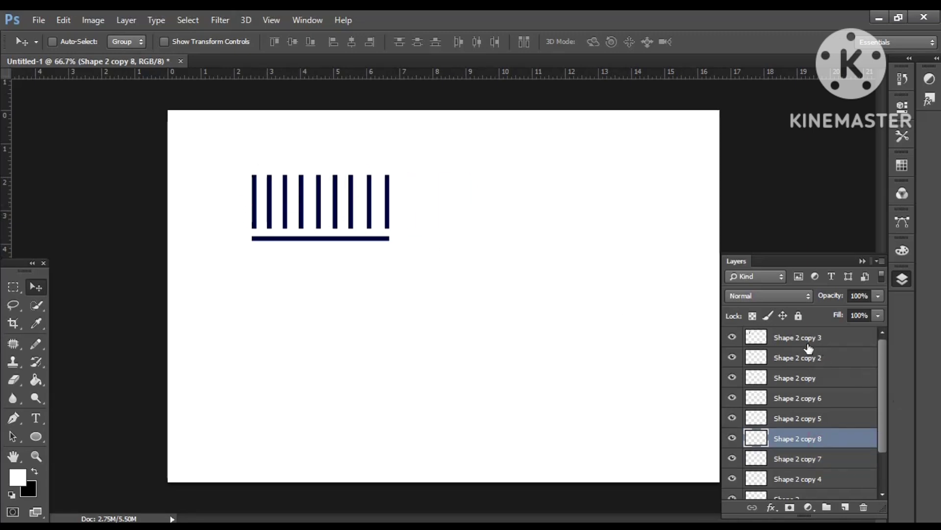
# Step: Select all the vertical bar layers, including Shape 2, and merge them into one layer
pyautogui.click(733, 337)
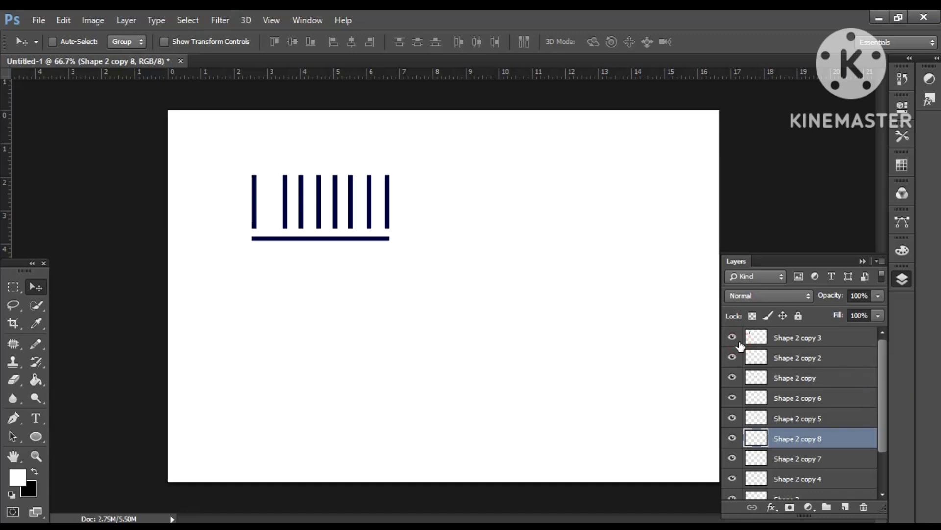
pyautogui.click(798, 343)
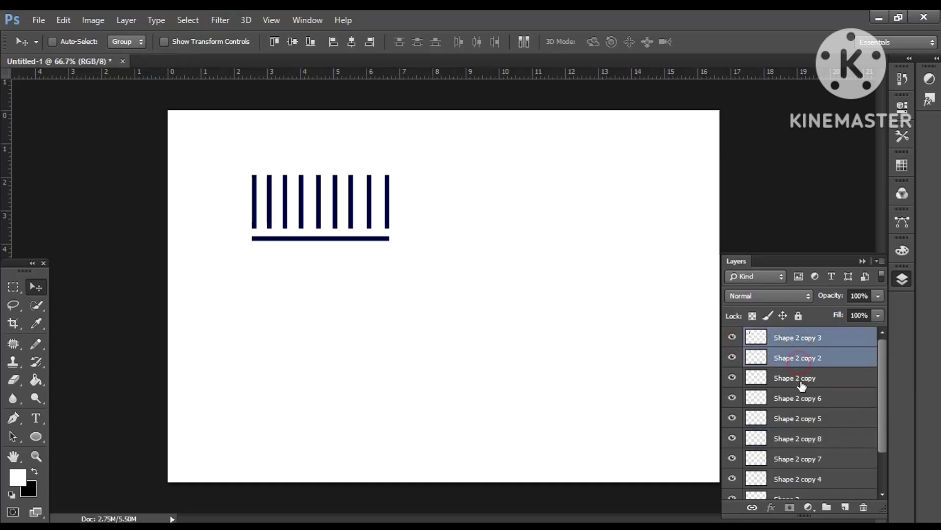
pyautogui.keyDown('ctrl'); pyautogui.click(801, 378); pyautogui.keyUp('ctrl')
pyautogui.keyDown('ctrl'); pyautogui.click(803, 398); pyautogui.keyUp('ctrl')
pyautogui.keyDown('ctrl'); pyautogui.click(802, 418); pyautogui.keyUp('ctrl')
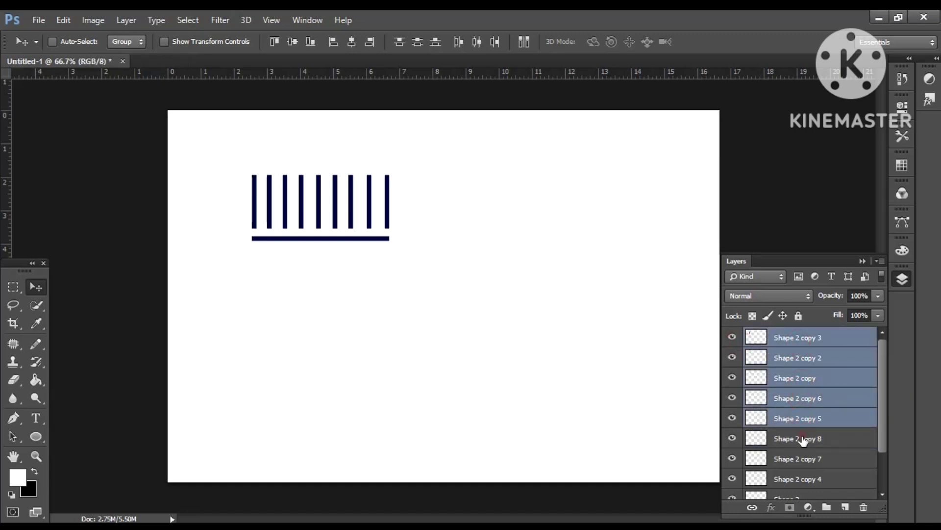
pyautogui.keyDown('ctrl'); pyautogui.click(803, 438); pyautogui.keyUp('ctrl')
pyautogui.keyDown('ctrl'); pyautogui.click(802, 458); pyautogui.keyUp('ctrl')
pyautogui.keyDown('ctrl'); pyautogui.click(804, 478); pyautogui.keyUp('ctrl')
pyautogui.moveTo(885, 411); pyautogui.dragTo(890, 457)
pyautogui.keyDown('ctrl'); pyautogui.click(811, 448); pyautogui.keyUp('ctrl')
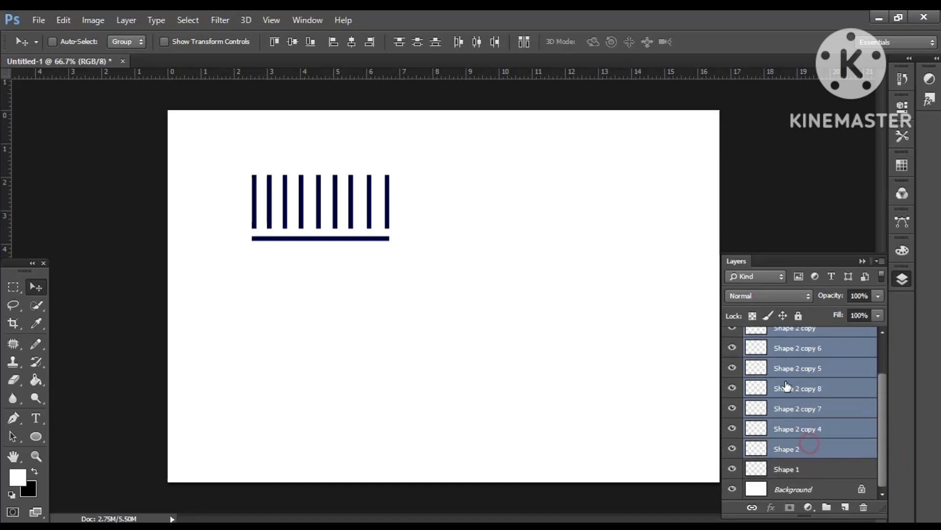
pyautogui.rightClick(784, 386)
pyautogui.click(545, 418)
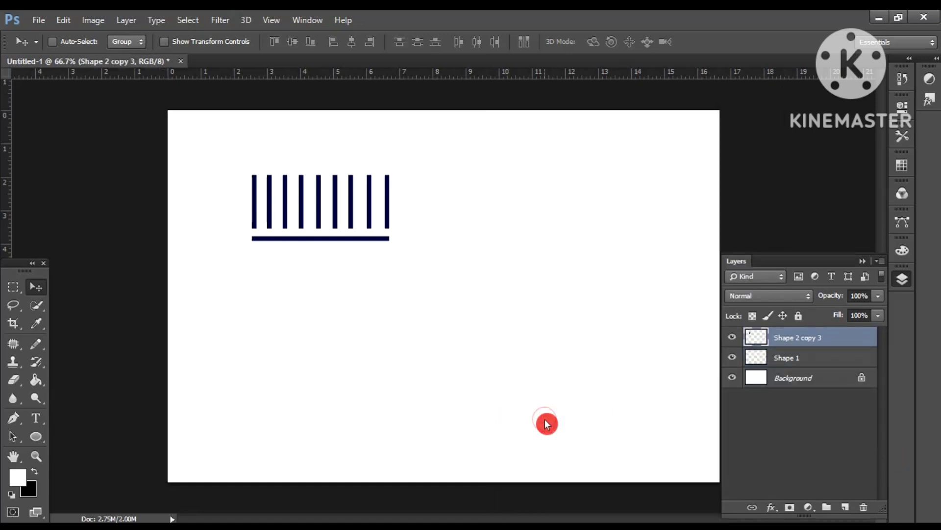
# Step: Duplicate the merged bar row below the horizontal line and nudge the upper row slightly up
pyautogui.hotkey('ctrl', 'j')
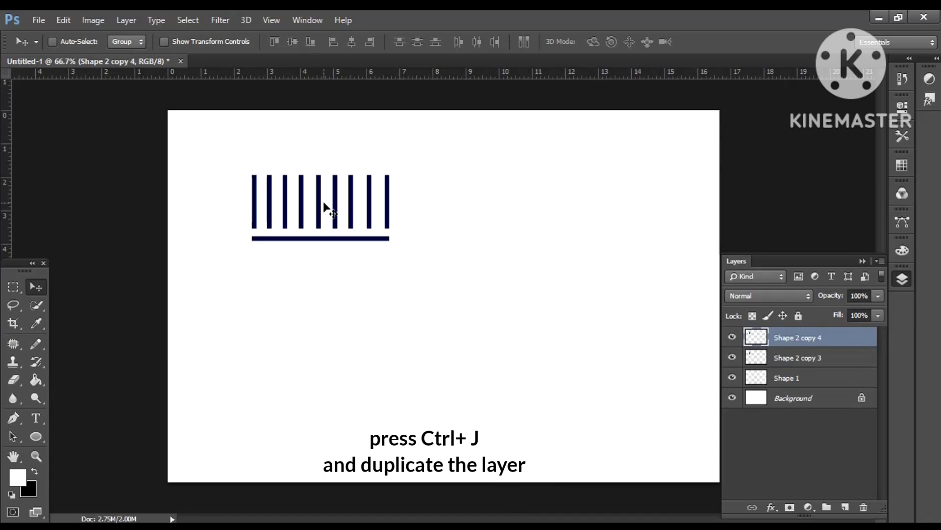
pyautogui.moveTo(323, 206); pyautogui.dragTo(322, 281)
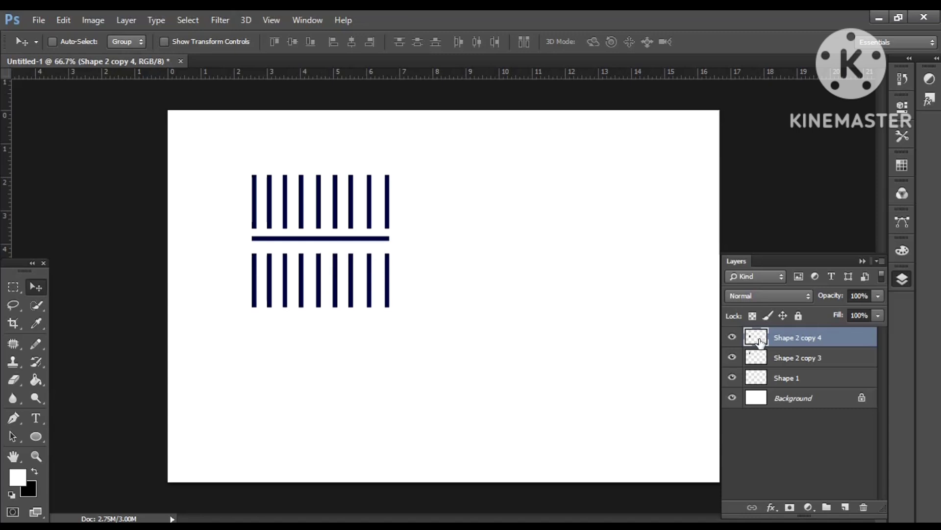
pyautogui.click(803, 358)
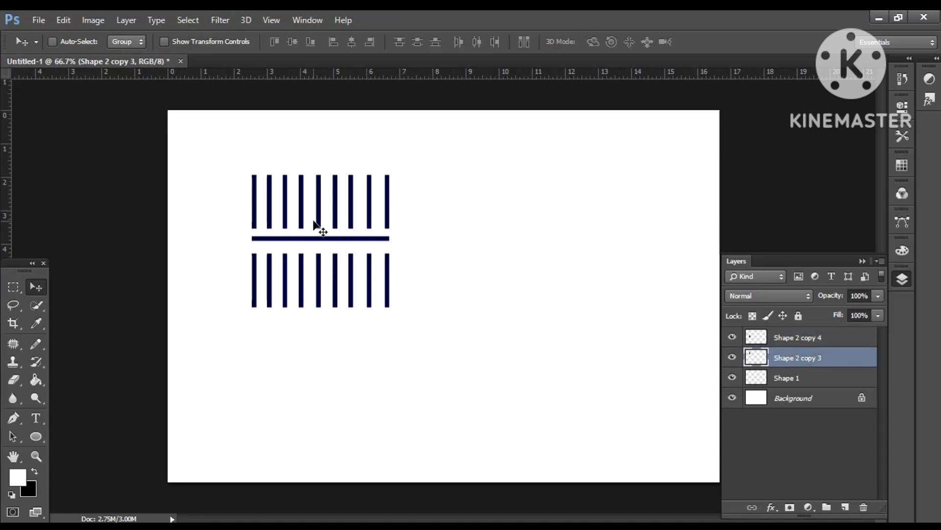
pyautogui.moveTo(314, 224); pyautogui.dragTo(317, 219)
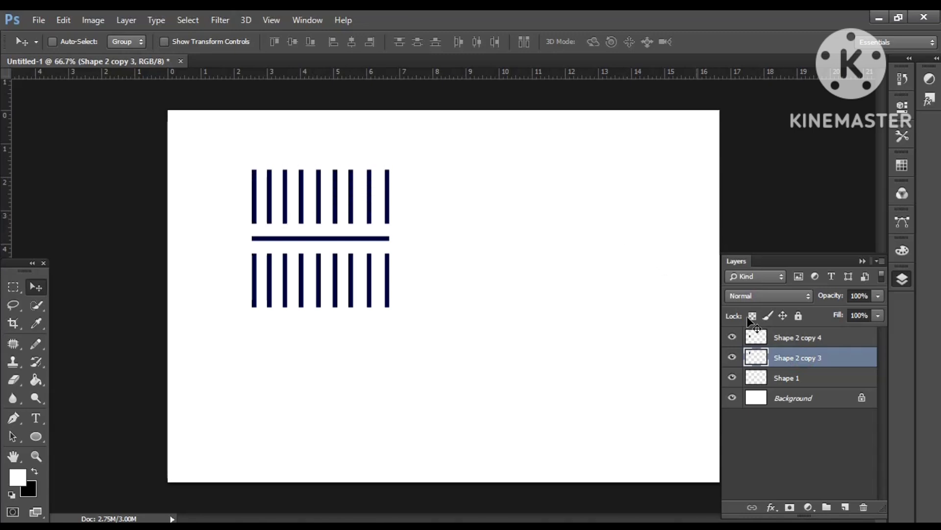
pyautogui.click(790, 339)
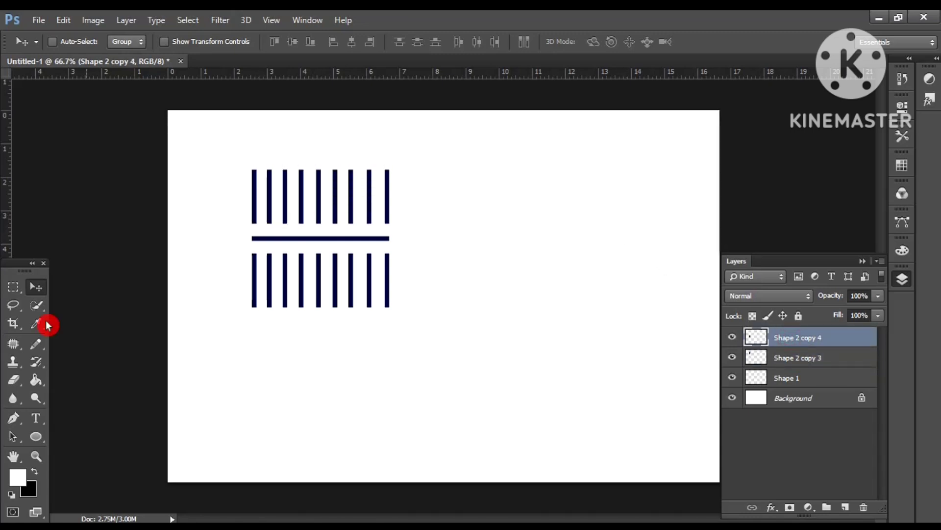
# Step: Draw a short horizontal line to the right of the long bar with the Pen tool
pyautogui.click(16, 425)
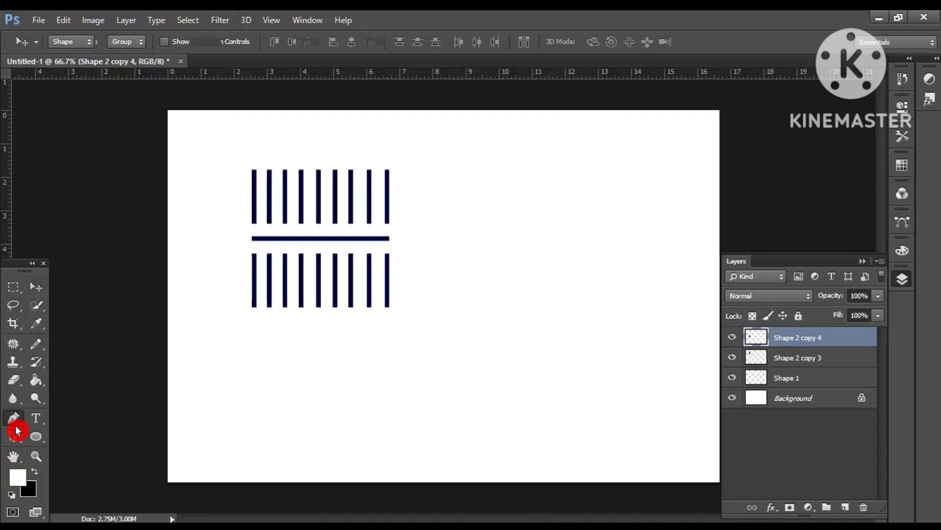
pyautogui.click(399, 238)
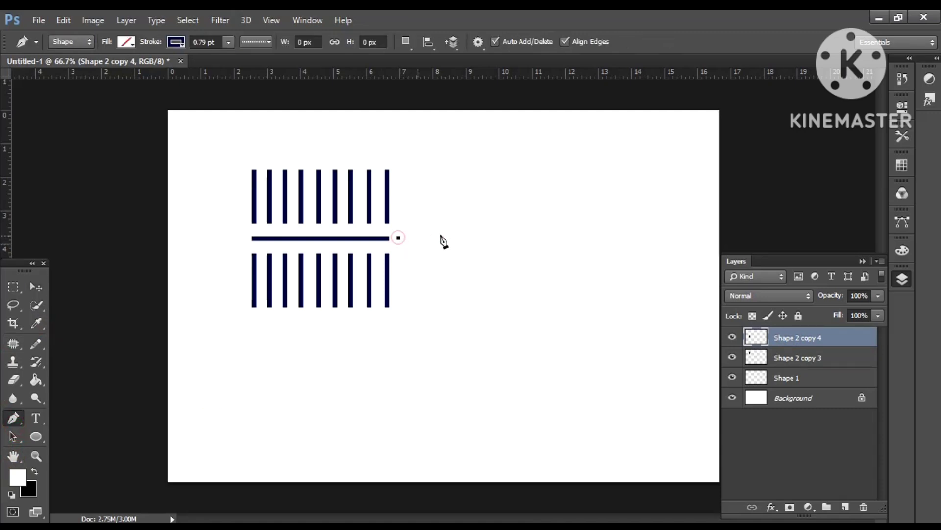
pyautogui.click(468, 237)
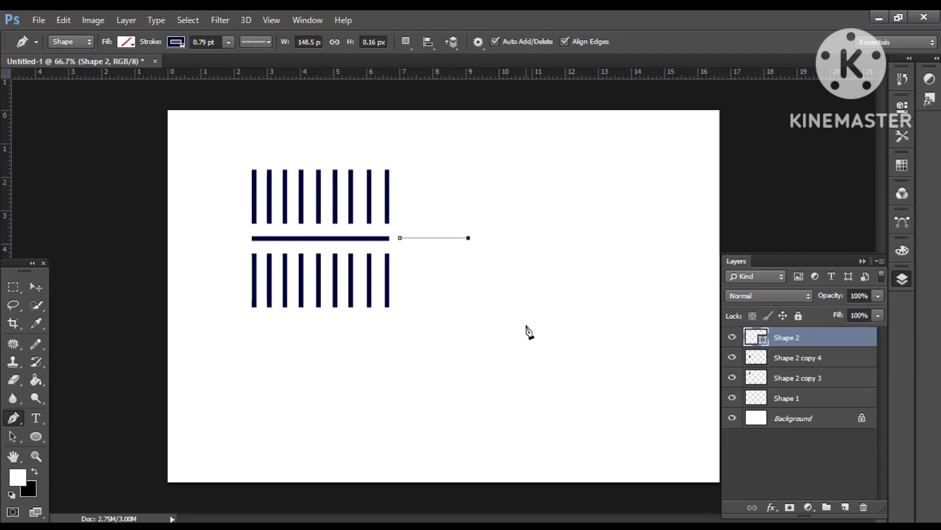
# Step: Set the short line's stroke to 10 pt solid
pyautogui.click(206, 41)
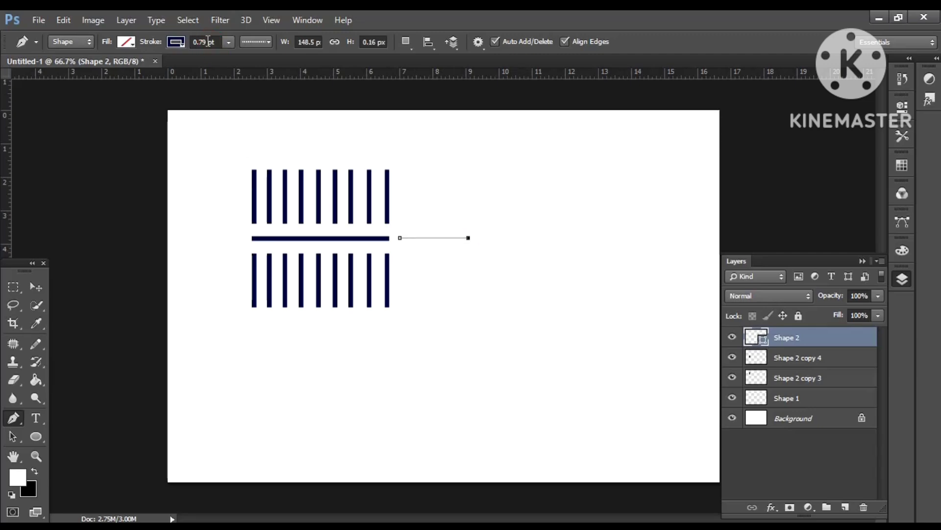
pyautogui.write('0')
pyautogui.press('BackSpace')
pyautogui.write('1')
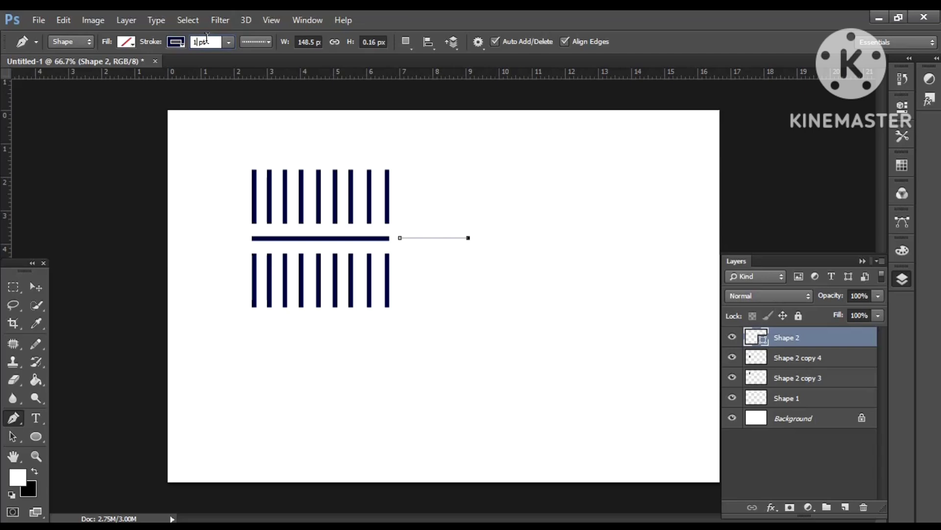
pyautogui.write('0')
pyautogui.press('Return')
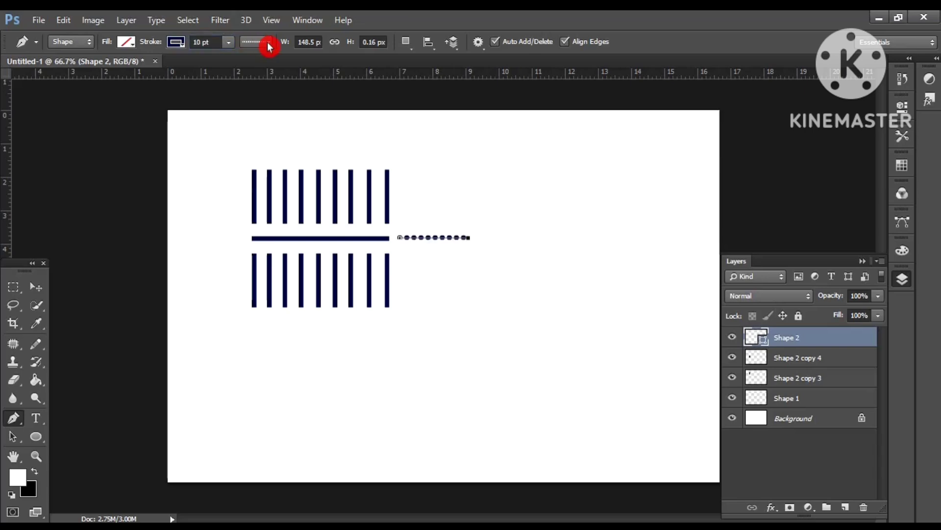
pyautogui.click(268, 43)
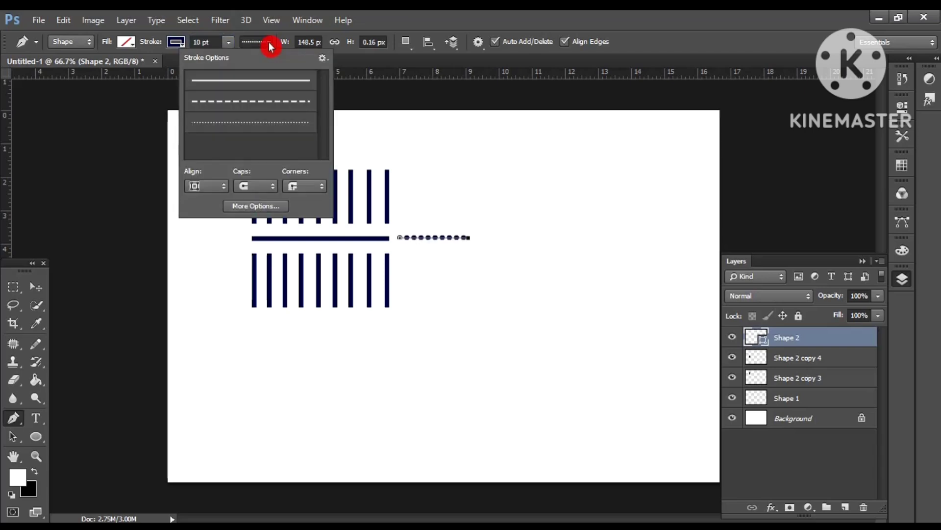
pyautogui.click(258, 81)
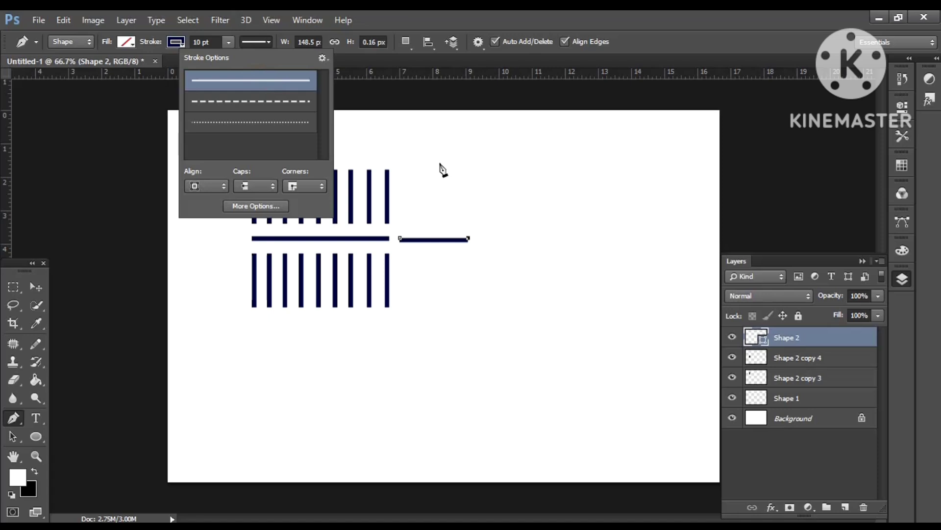
pyautogui.click(790, 352)
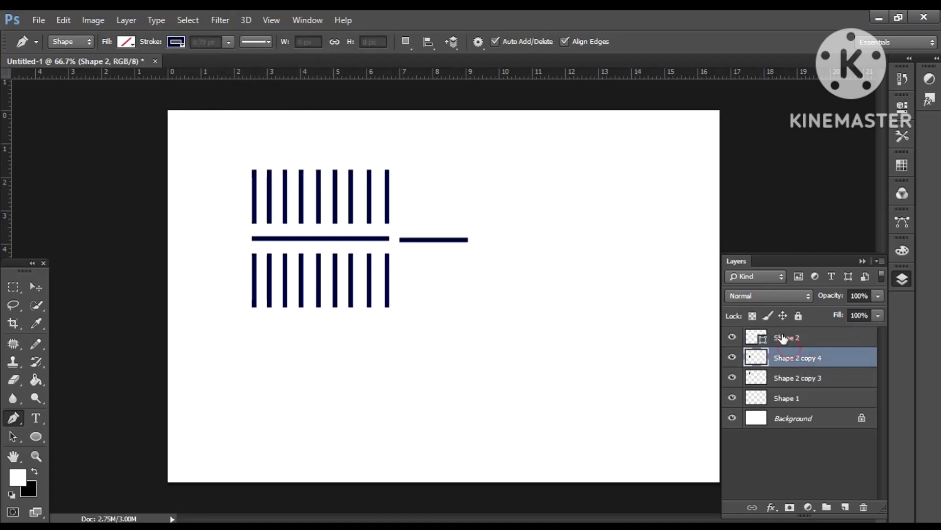
pyautogui.click(785, 338)
# Step: Rasterize the short line and move a duplicate copy above it
pyautogui.rightClick(783, 337)
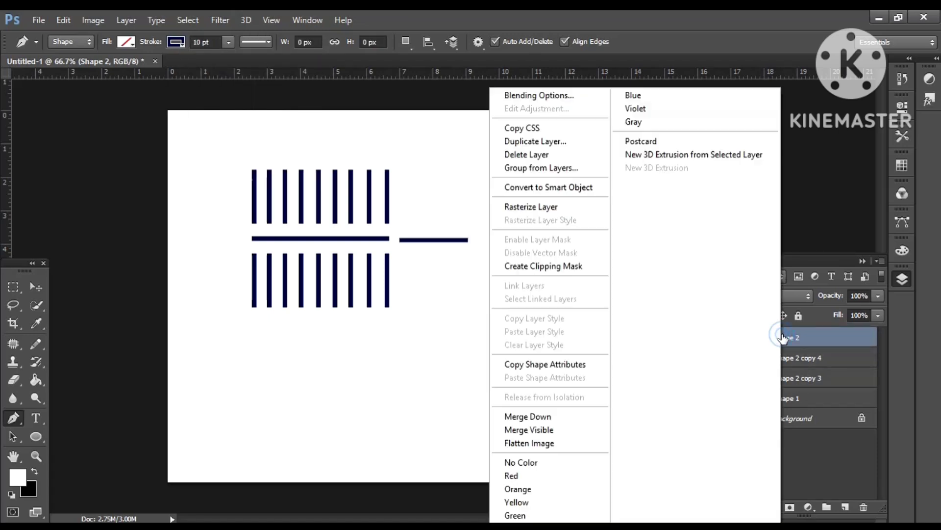
pyautogui.click(569, 210)
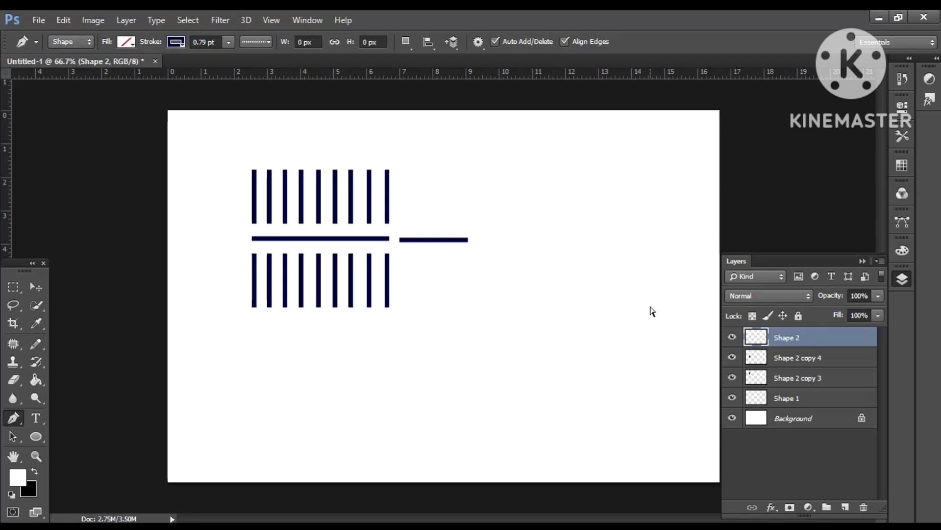
pyautogui.hotkey('ctrl', 'j')
pyautogui.hotkey('ctrl', 'j')
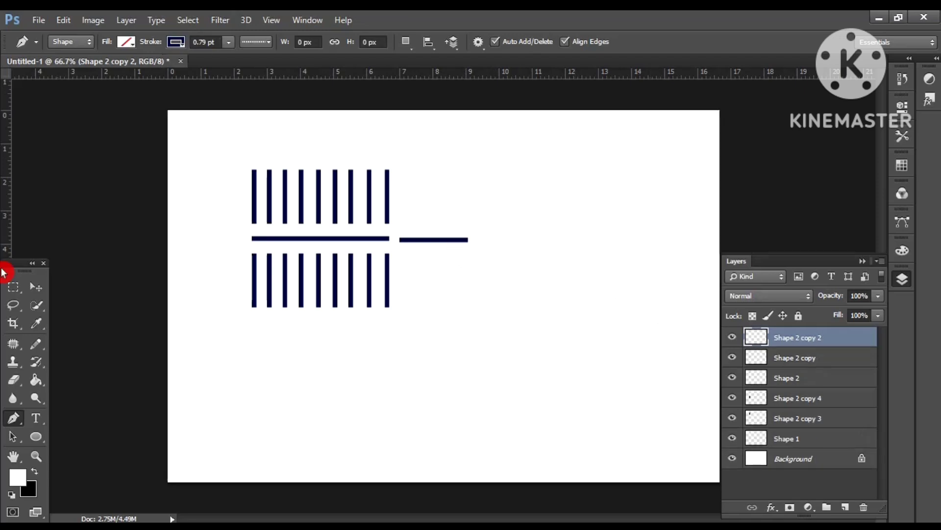
pyautogui.click(36, 287)
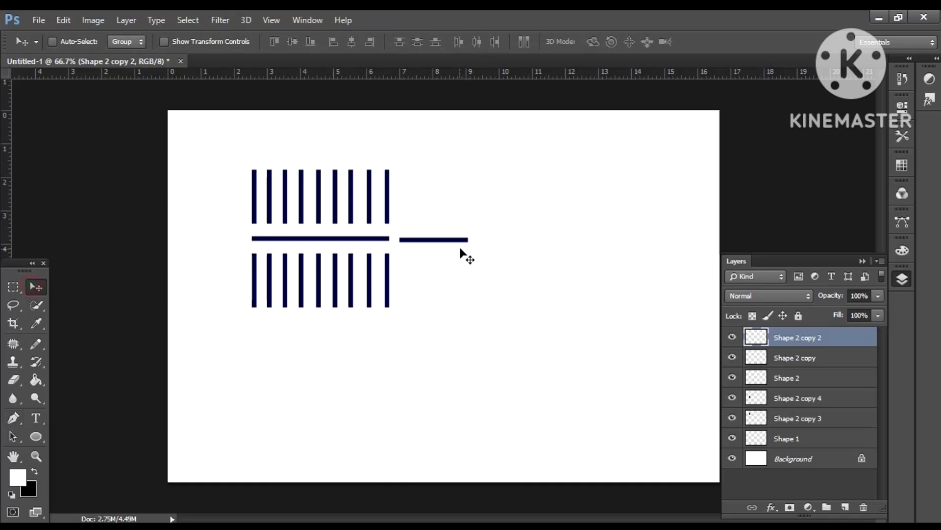
pyautogui.moveTo(454, 241); pyautogui.dragTo(455, 228)
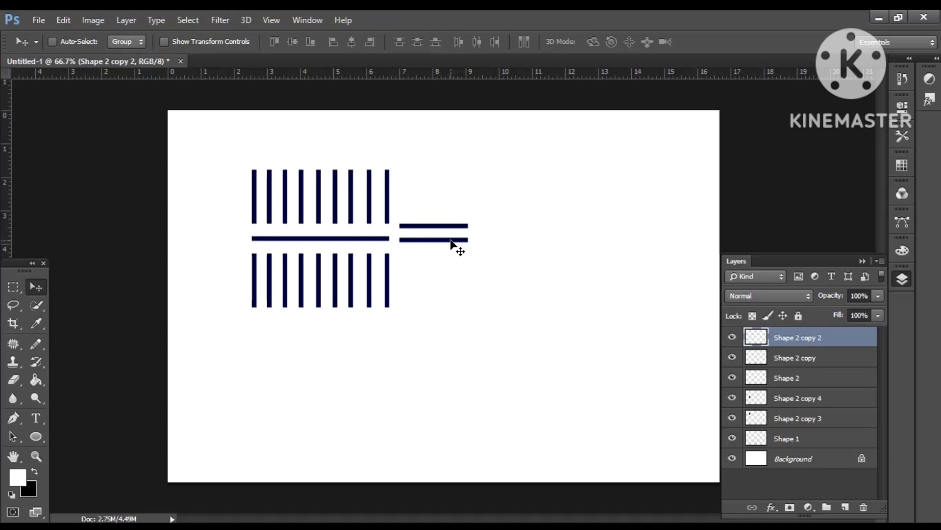
# Step: Move the original short line below and nudge the top one up for even stacking
pyautogui.click(812, 377)
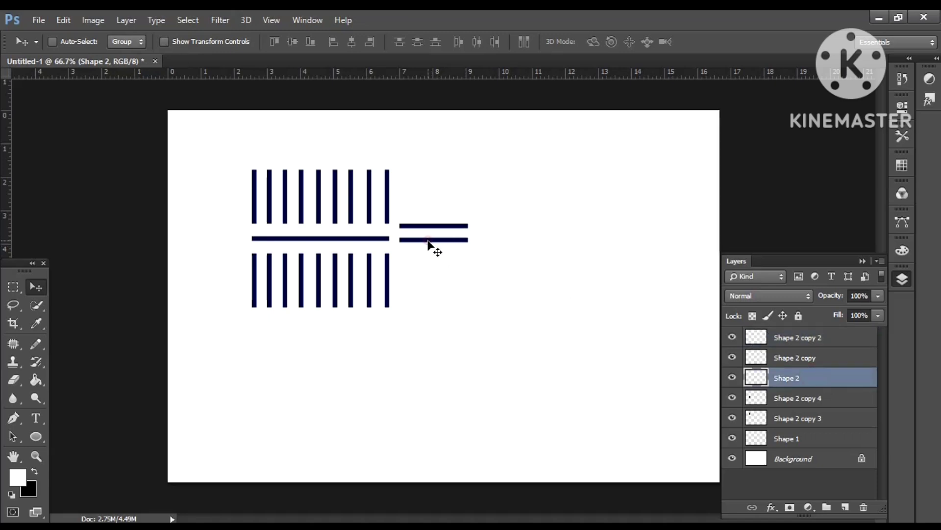
pyautogui.moveTo(428, 240); pyautogui.dragTo(428, 259)
pyautogui.click(827, 341)
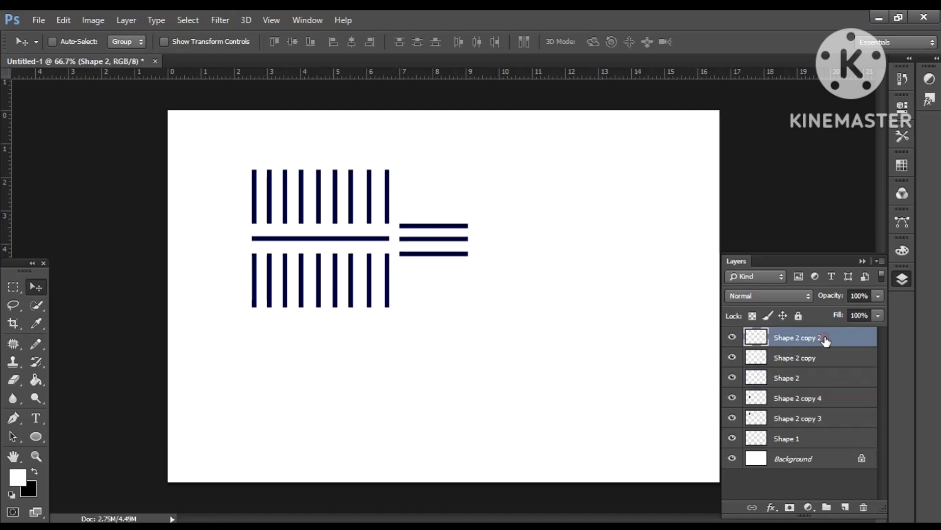
pyautogui.press('Up')
pyautogui.press('Up')
pyautogui.press('Up')
pyautogui.press('Up')
pyautogui.press('Up')
pyautogui.press('Up')
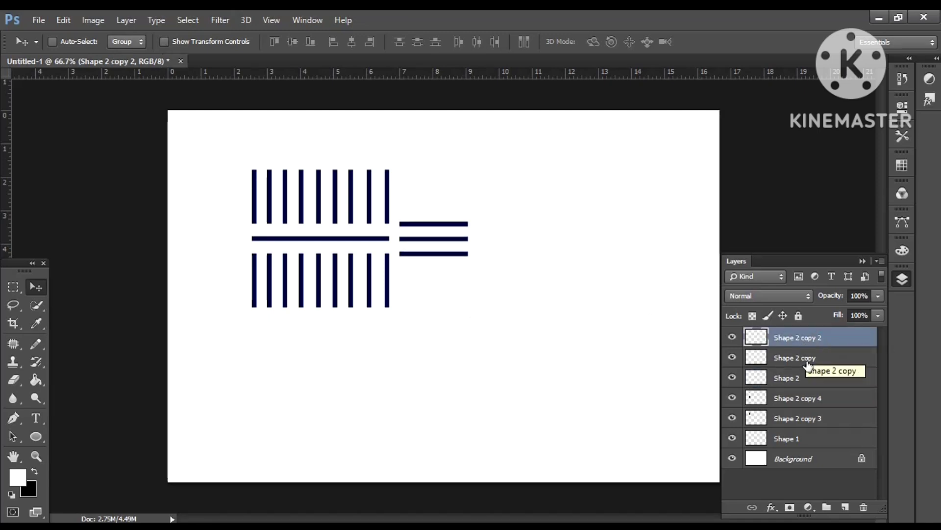
pyautogui.keyDown('shift'); pyautogui.click(807, 360); pyautogui.keyUp('shift')
# Step: Merge the three short horizontal lines into one layer
pyautogui.keyDown('shift'); pyautogui.click(809, 381); pyautogui.keyUp('shift')
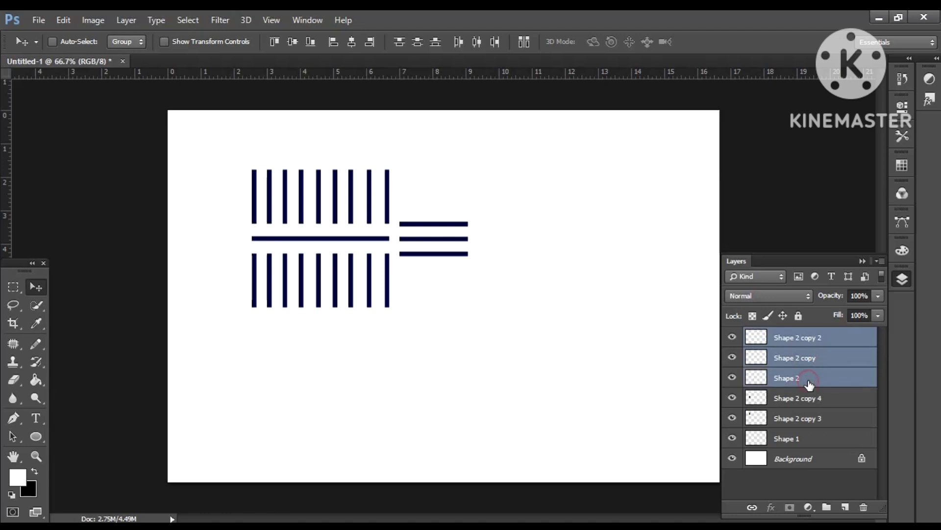
pyautogui.click(731, 398)
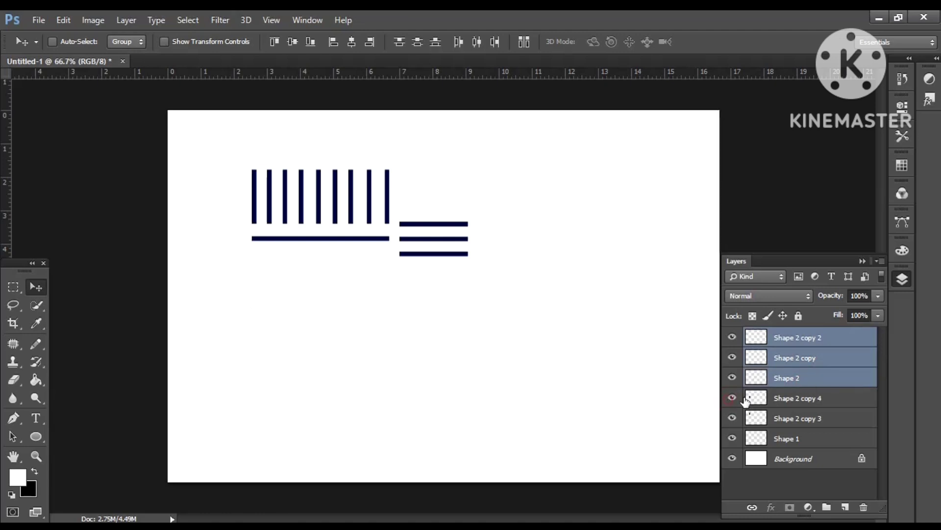
pyautogui.click(732, 398)
pyautogui.rightClick(804, 374)
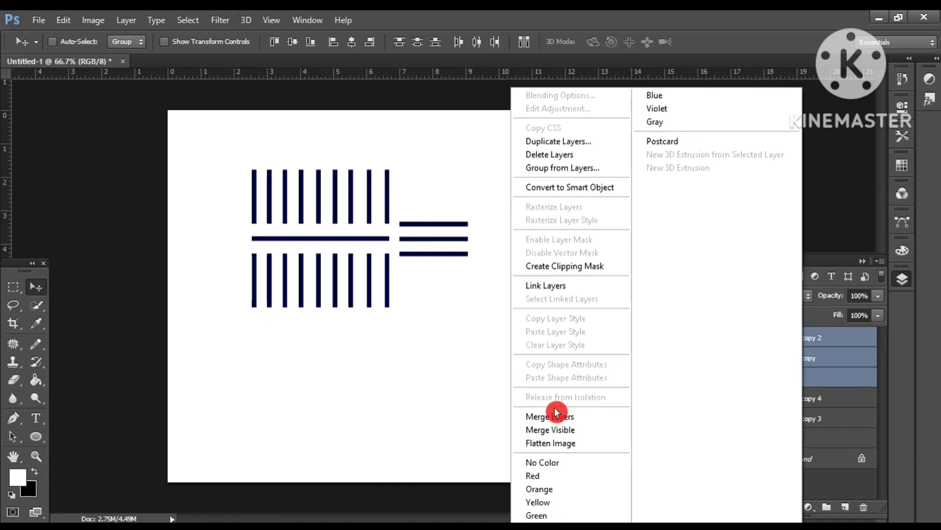
pyautogui.click(555, 416)
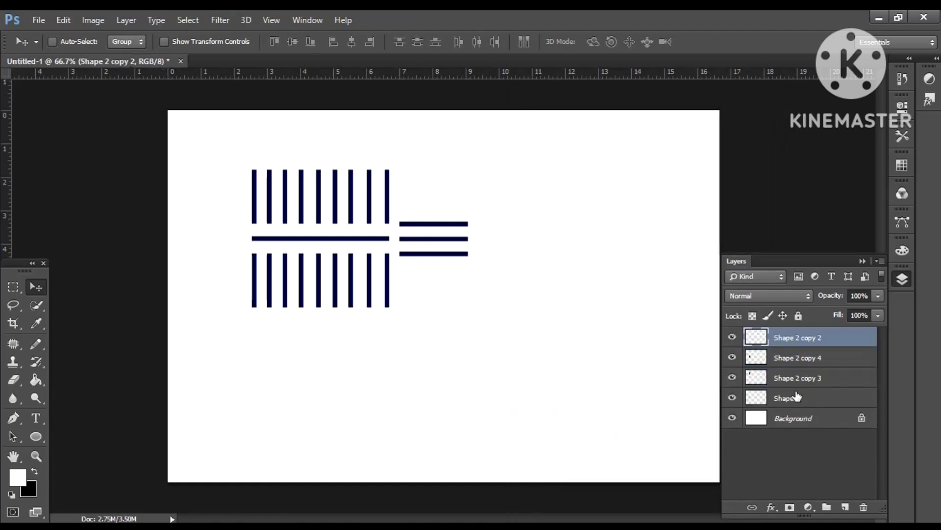
# Step: Duplicate the three-line group and place the copy to the left of the bars
pyautogui.hotkey('ctrl', 'j')
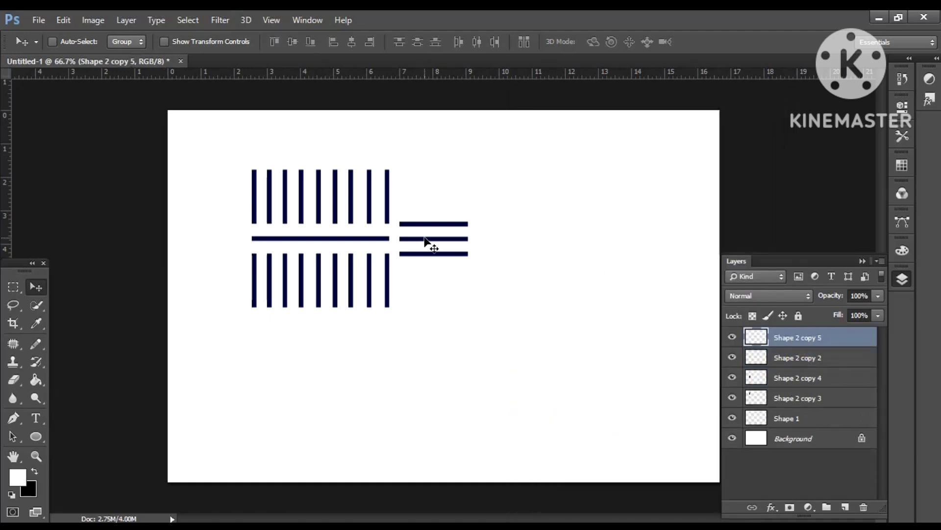
pyautogui.moveTo(425, 240); pyautogui.dragTo(200, 240)
pyautogui.moveTo(200, 240); pyautogui.dragTo(198, 240)
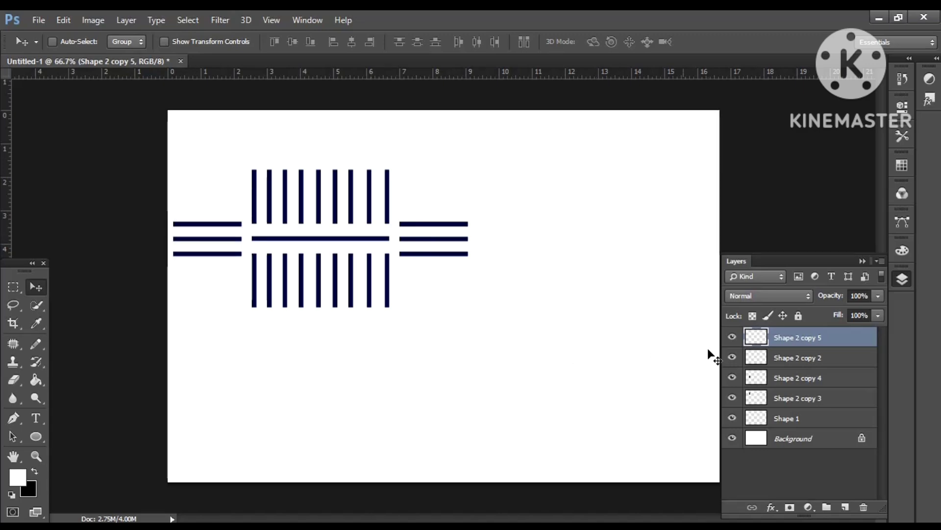
# Step: Select all bar and line layers, including Shape 1, and merge them into one layer
pyautogui.keyDown('ctrl'); pyautogui.click(806, 360); pyautogui.keyUp('ctrl')
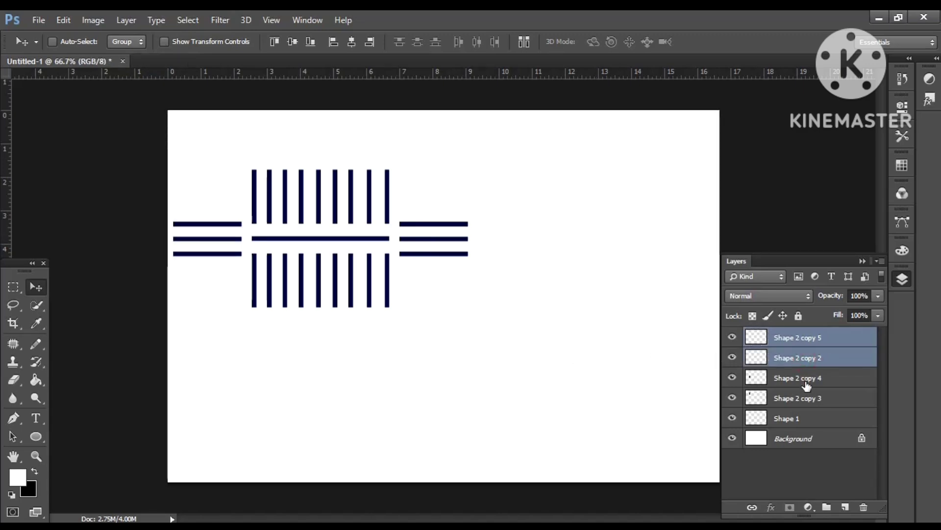
pyautogui.keyDown('ctrl'); pyautogui.click(806, 378); pyautogui.keyUp('ctrl')
pyautogui.keyDown('ctrl'); pyautogui.click(807, 398); pyautogui.keyUp('ctrl')
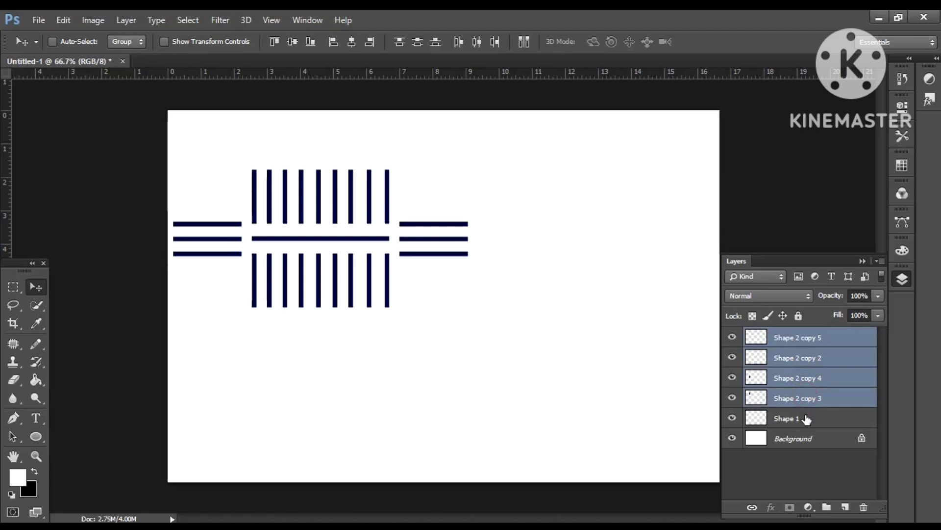
pyautogui.keyDown('ctrl'); pyautogui.click(806, 419); pyautogui.keyUp('ctrl')
pyautogui.rightClick(800, 417)
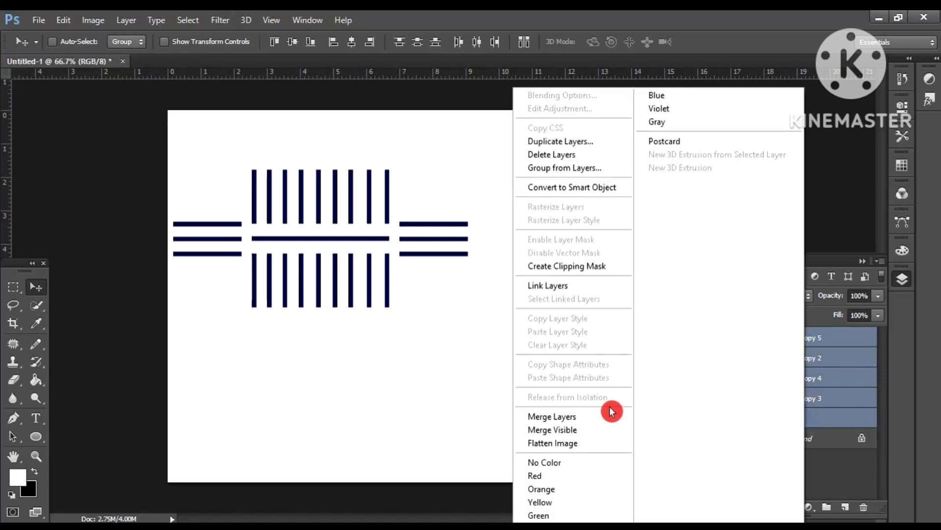
pyautogui.click(580, 416)
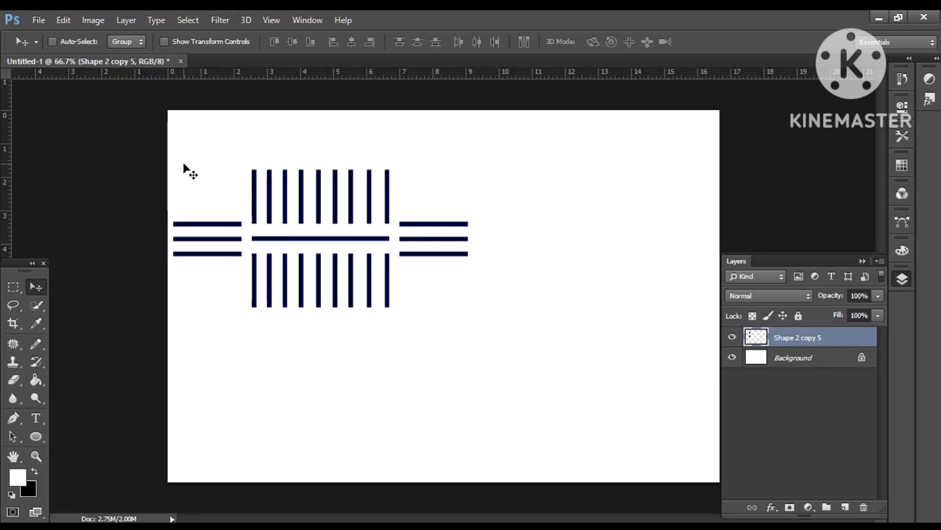
# Step: Move the merged motif right and scale it down to about 17% with Free Transform
pyautogui.moveTo(339, 217)
pyautogui.mouseDown()
pyautogui.moveTo(463, 226)
pyautogui.moveTo(425, 246)
pyautogui.mouseUp()
pyautogui.hotkey('ctrl', 't')
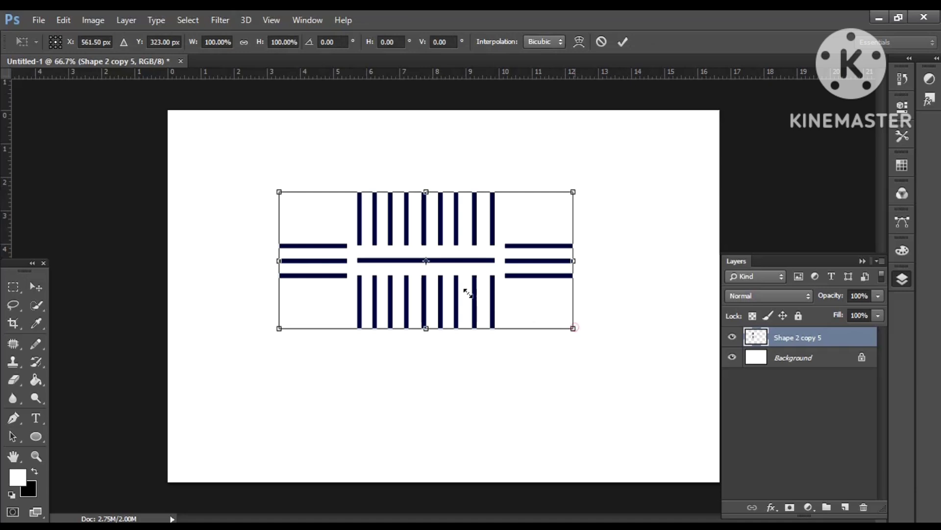
pyautogui.moveTo(468, 293); pyautogui.dragTo(320, 237)
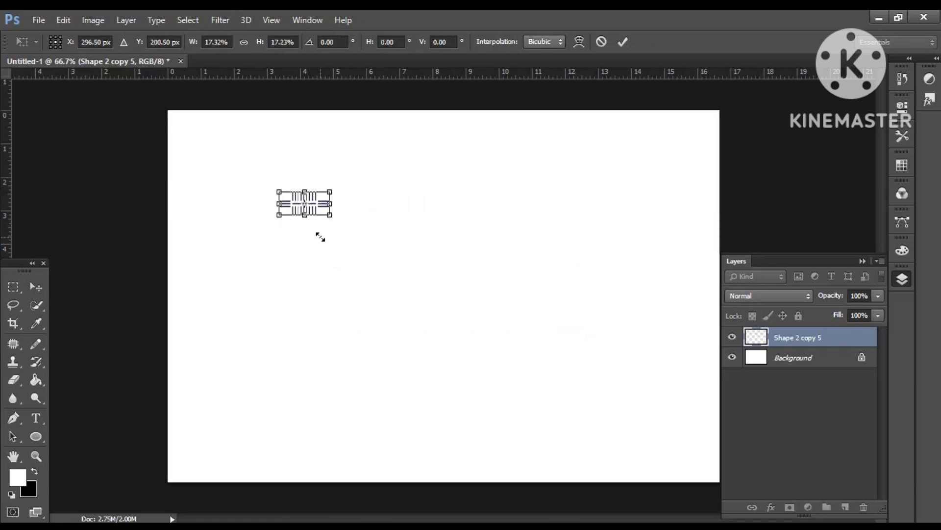
pyautogui.click(625, 44)
# Step: Centre the small motif on the vertical guide, duplicate it, and zoom out
pyautogui.moveTo(313, 212); pyautogui.dragTo(305, 288)
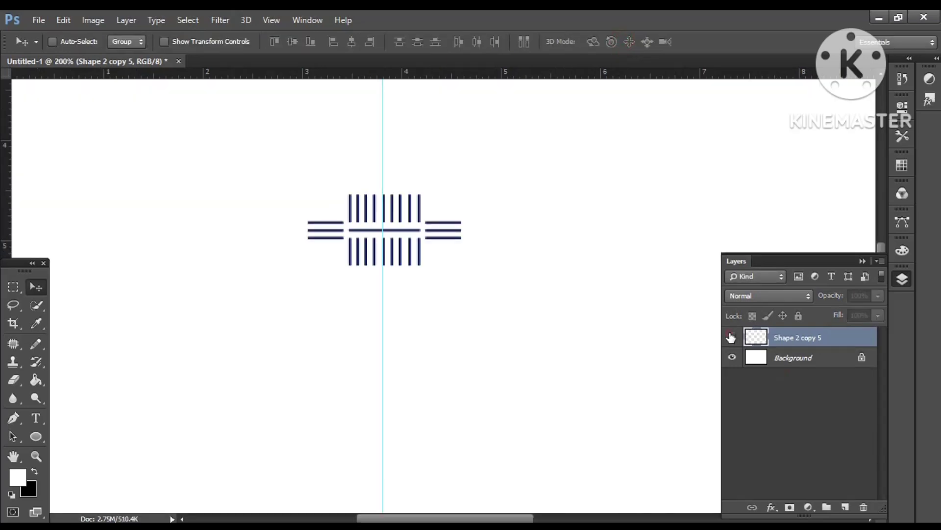
pyautogui.click(731, 337)
pyautogui.click(731, 337)
pyautogui.press('Left')
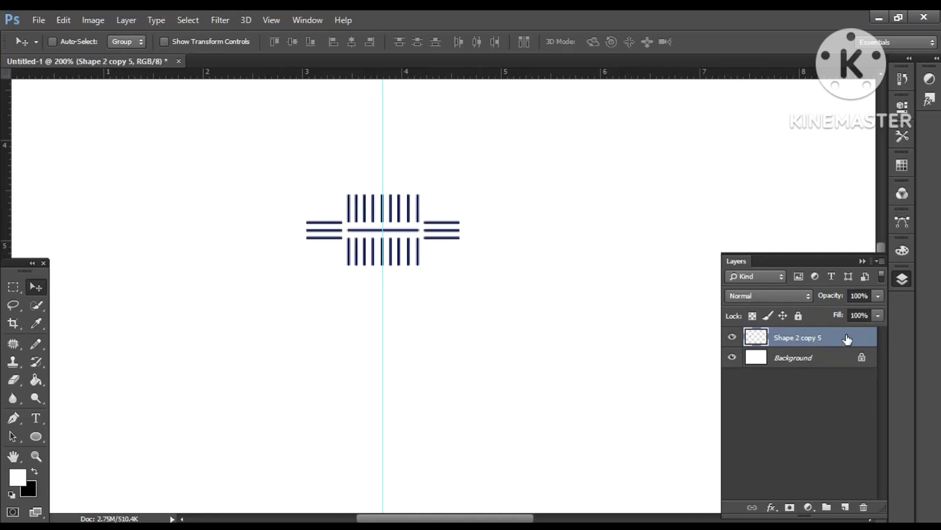
pyautogui.hotkey('ctrl', 'j')
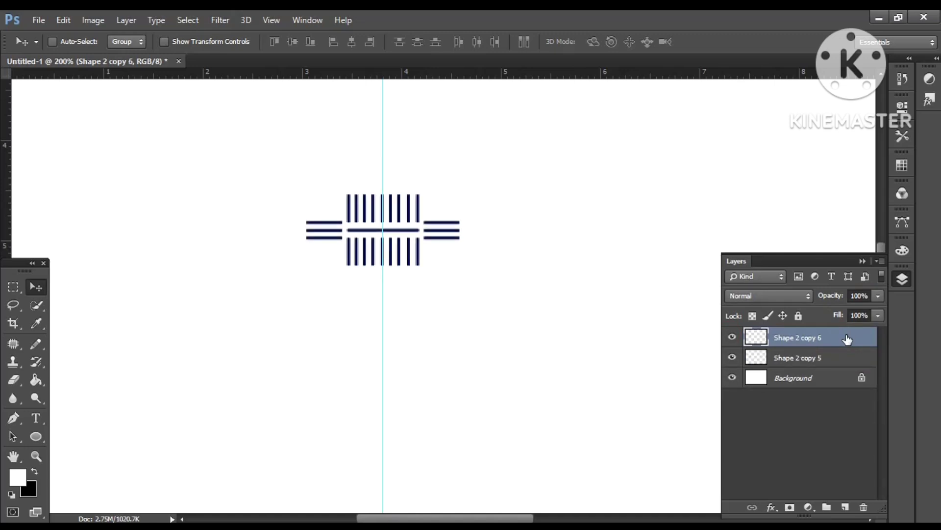
pyautogui.hotkey('ctrl', '-')
pyautogui.hotkey('ctrl', '-')
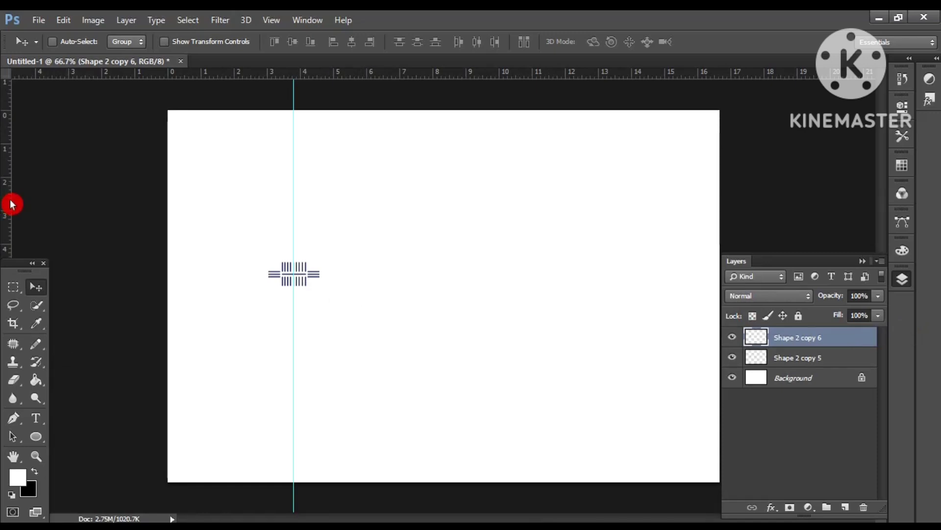
# Step: Add a vertical guide at about 8 inches and place the duplicate motif on it
pyautogui.moveTo(12, 204); pyautogui.dragTo(433, 228)
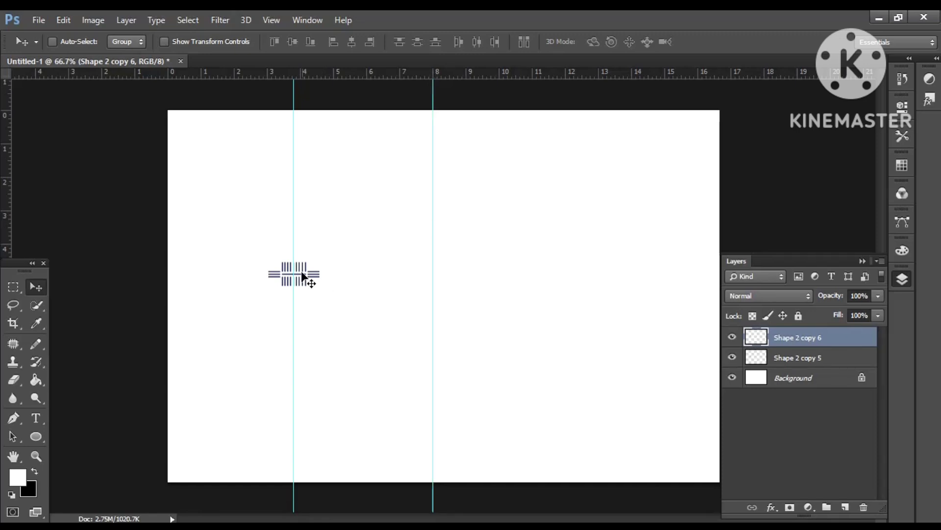
pyautogui.moveTo(303, 276); pyautogui.dragTo(428, 276)
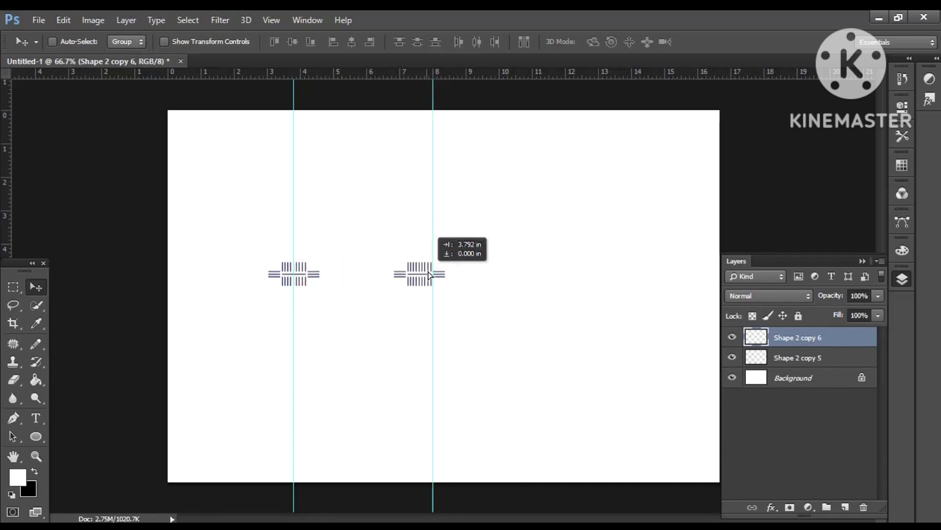
pyautogui.moveTo(428, 275); pyautogui.dragTo(435, 278)
# Step: Add horizontal guides through the motifs' centres and above the motifs
pyautogui.hotkey('ctrl', '=')
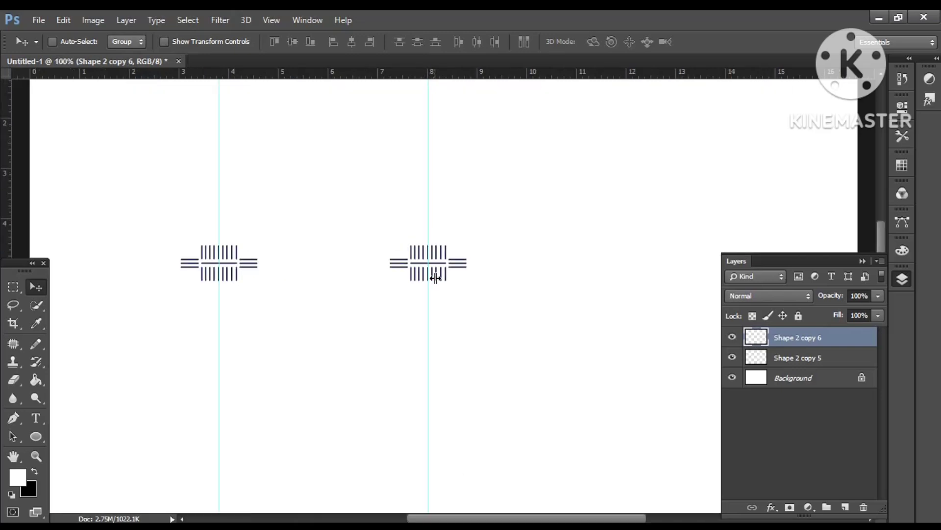
pyautogui.click(494, 68)
pyautogui.moveTo(488, 83); pyautogui.dragTo(499, 264)
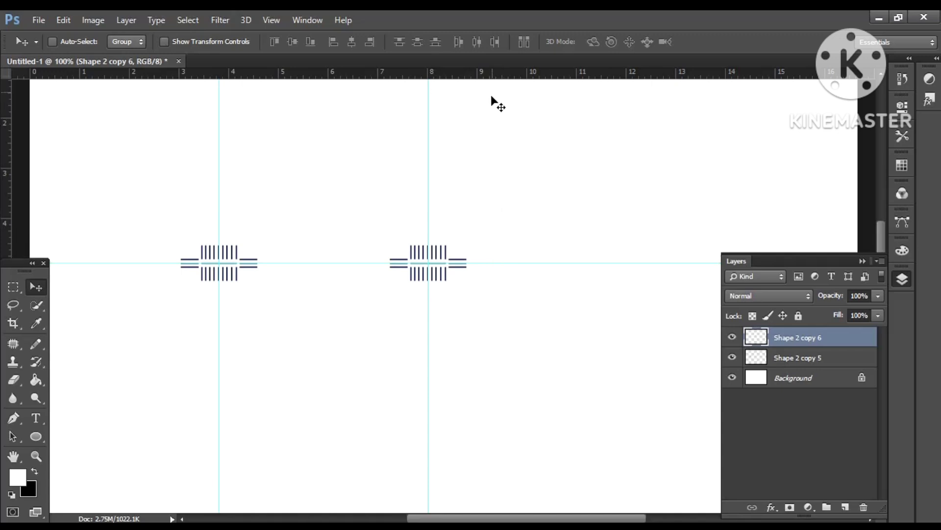
pyautogui.moveTo(494, 80); pyautogui.dragTo(494, 170)
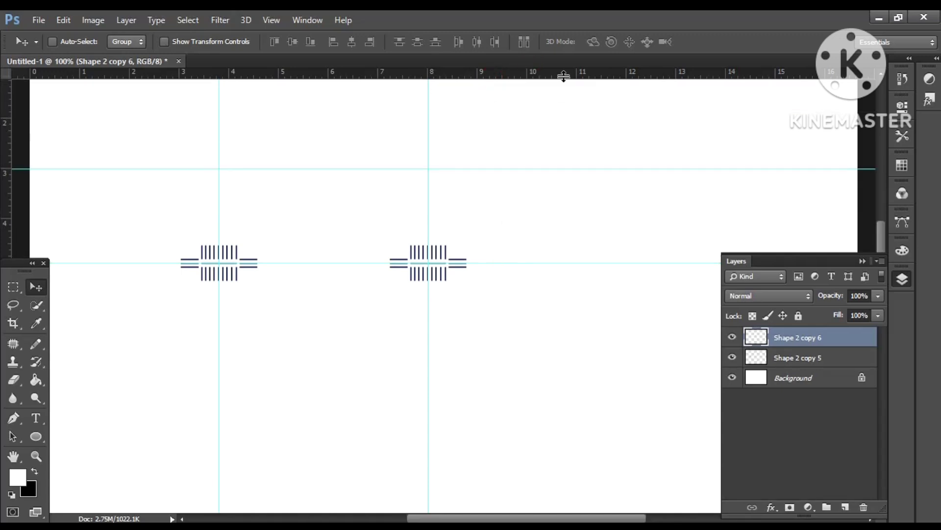
pyautogui.click(492, 88)
pyautogui.moveTo(37, 438); pyautogui.dragTo(84, 437)
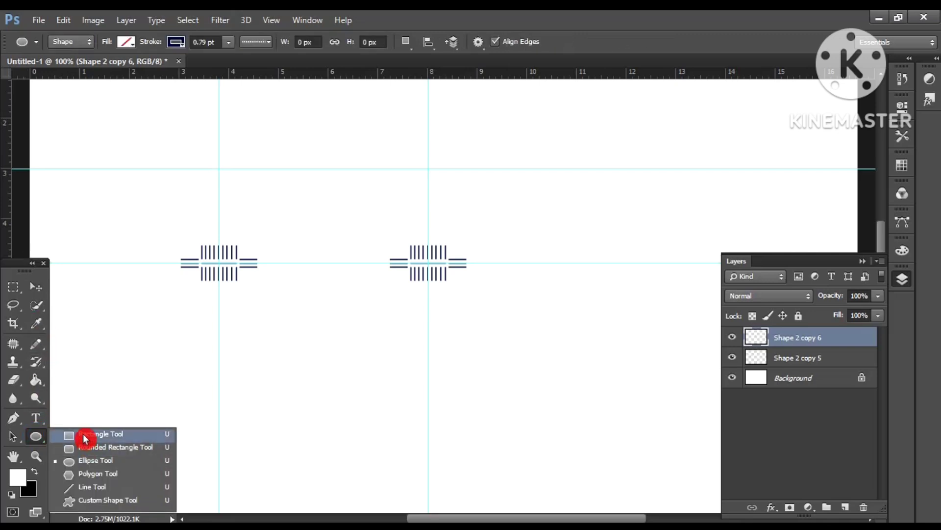
# Step: Draw a rectangle and snap its corner to the guides at the left motif's centre
pyautogui.click(84, 434)
pyautogui.moveTo(334, 170); pyautogui.dragTo(375, 204)
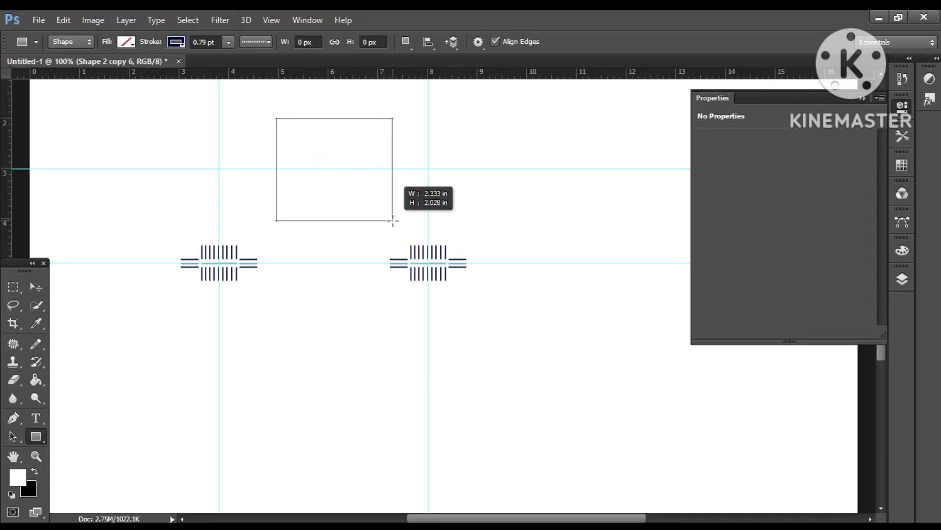
pyautogui.moveTo(376, 204); pyautogui.dragTo(389, 216)
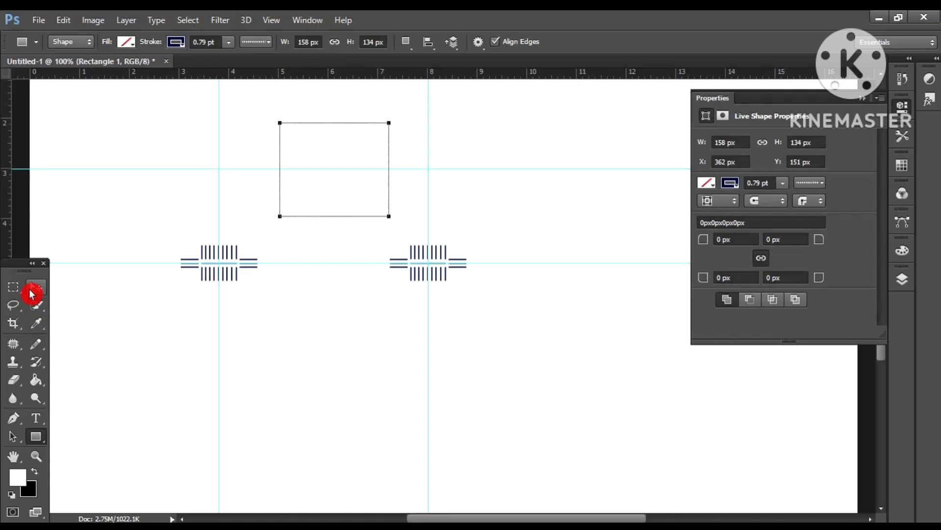
pyautogui.click(31, 292)
pyautogui.moveTo(357, 171); pyautogui.dragTo(384, 222)
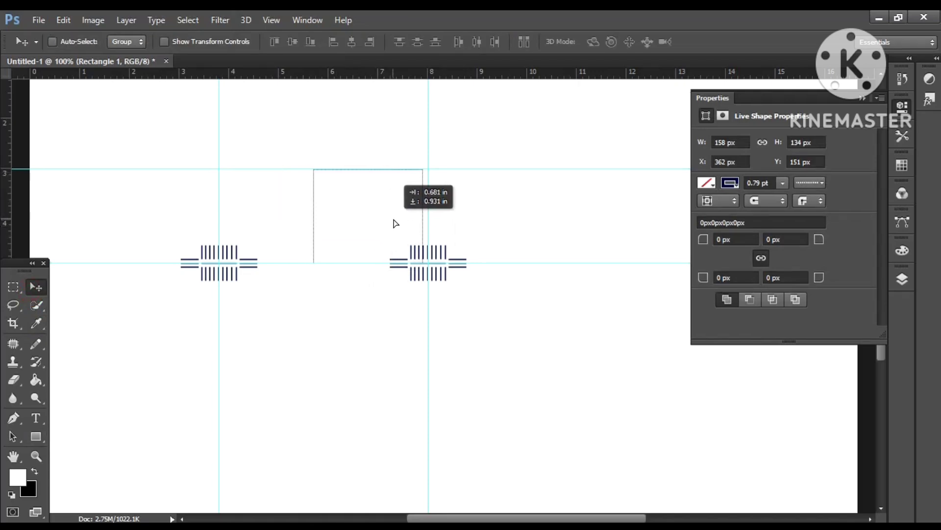
pyautogui.moveTo(383, 222); pyautogui.dragTo(396, 223)
# Step: Fill the rectangle with red from the Properties colour swatches
pyautogui.click(711, 200)
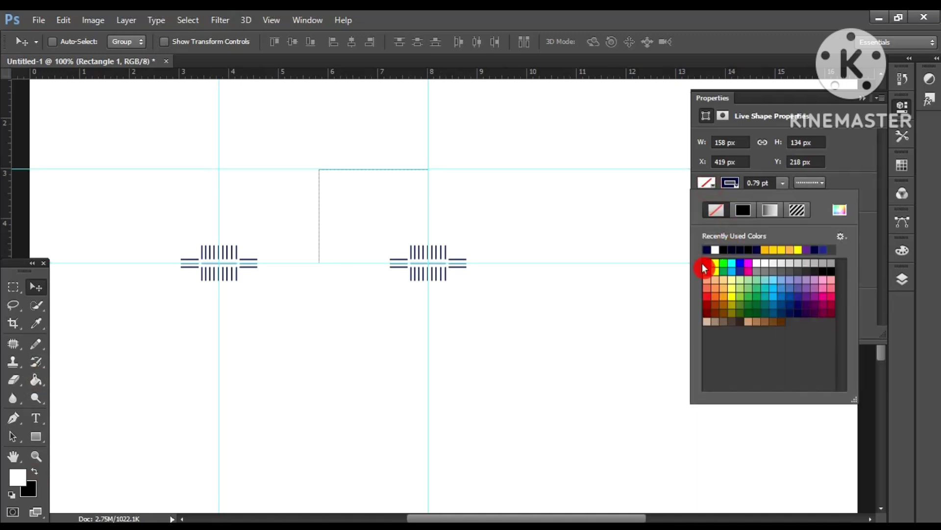
pyautogui.click(707, 263)
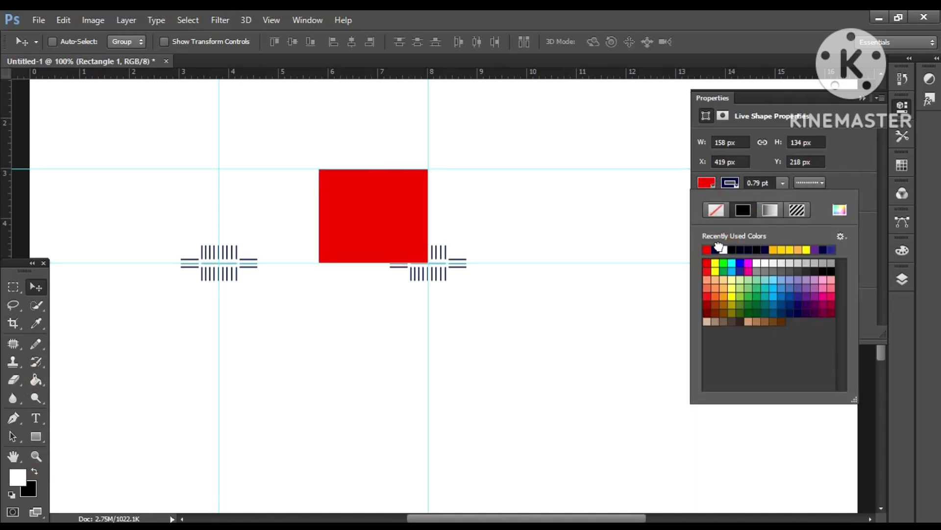
pyautogui.click(860, 98)
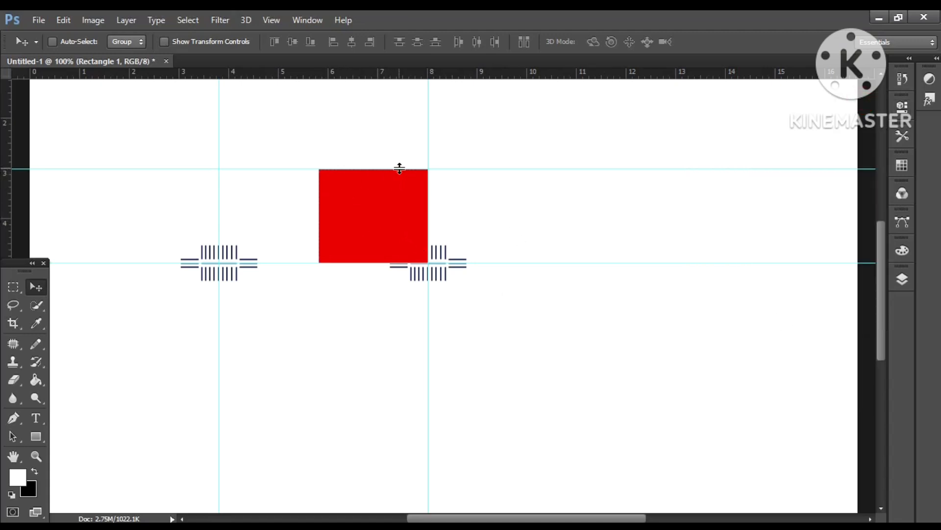
# Step: Move the red rectangle below the motifs' row and add a horizontal guide at its bottom edge
pyautogui.moveTo(374, 210); pyautogui.dragTo(376, 301)
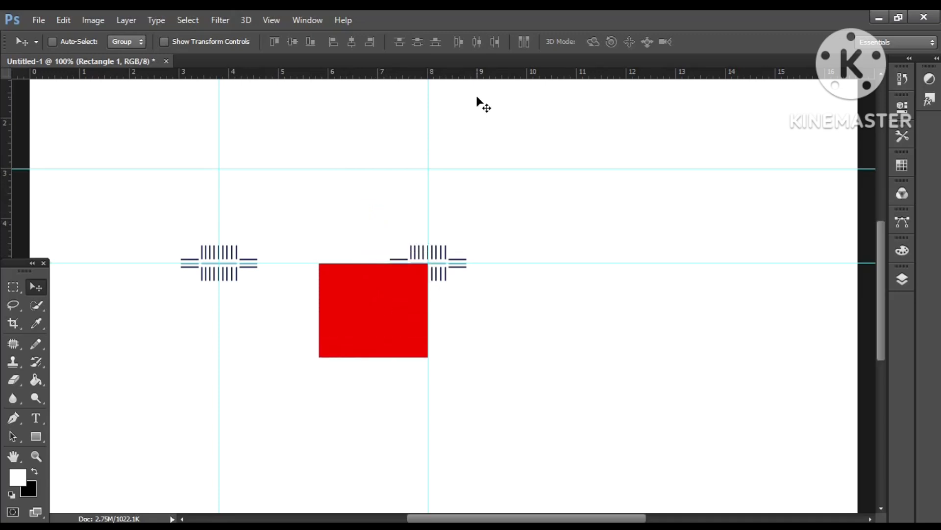
pyautogui.moveTo(464, 74); pyautogui.dragTo(456, 353)
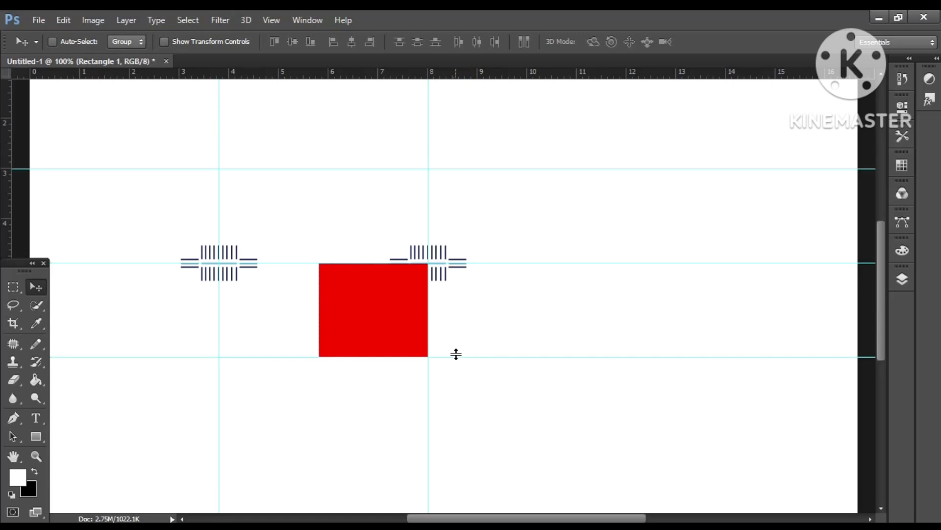
pyautogui.click(903, 281)
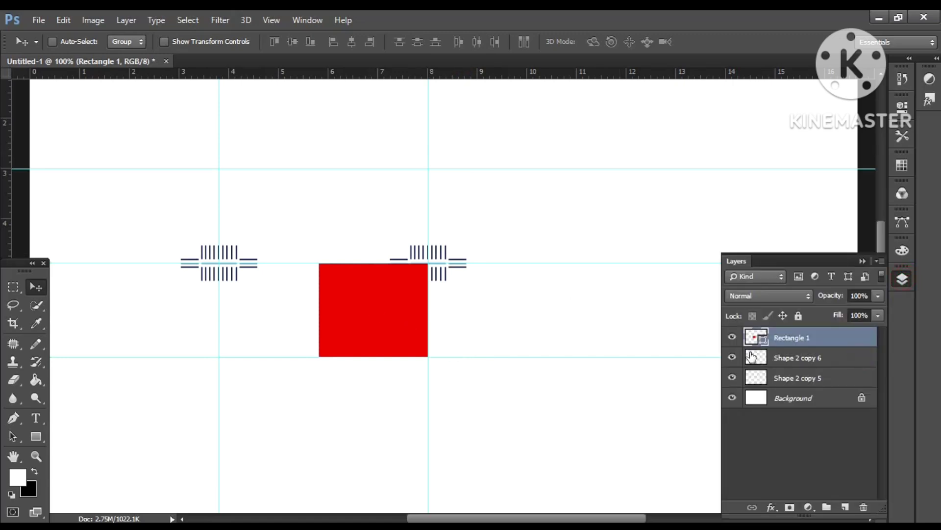
# Step: Hide the red rectangle and place duplicated motif copies up top and below the top motif
pyautogui.click(732, 338)
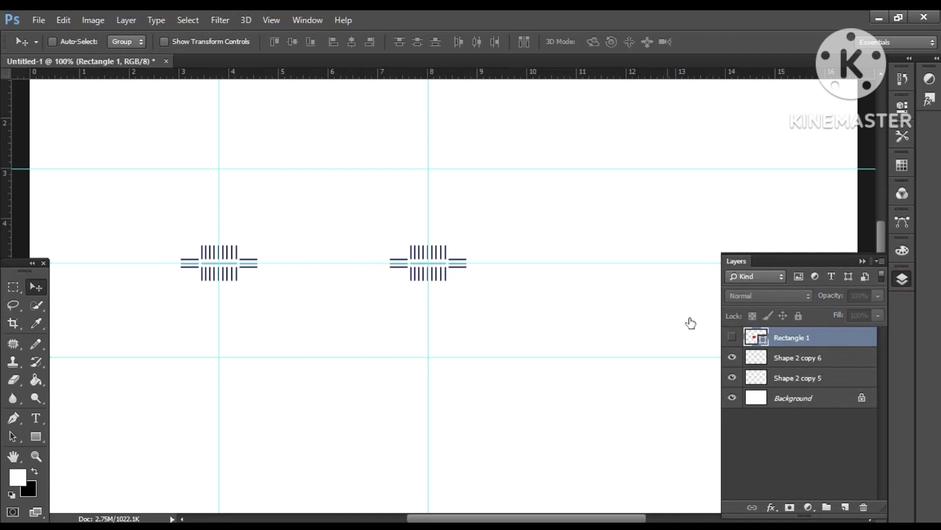
pyautogui.click(801, 366)
pyautogui.hotkey('ctrl', 'j')
pyautogui.hotkey('ctrl', 'j')
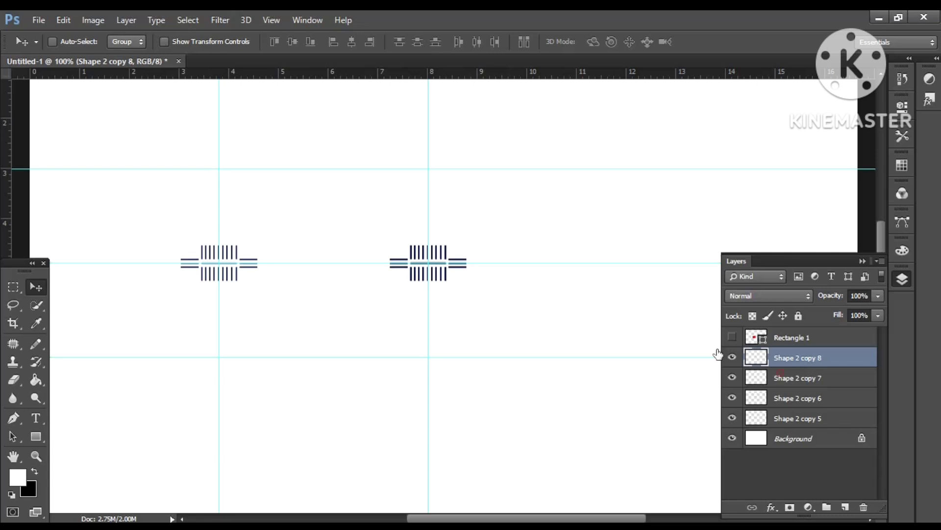
pyautogui.hotkey('alt', '[')
pyautogui.moveTo(398, 236); pyautogui.dragTo(324, 169)
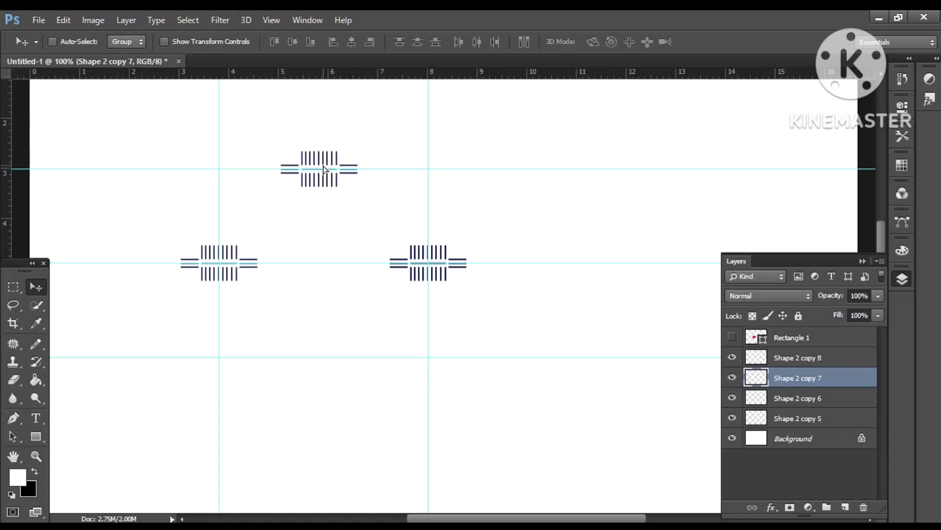
pyautogui.click(804, 399)
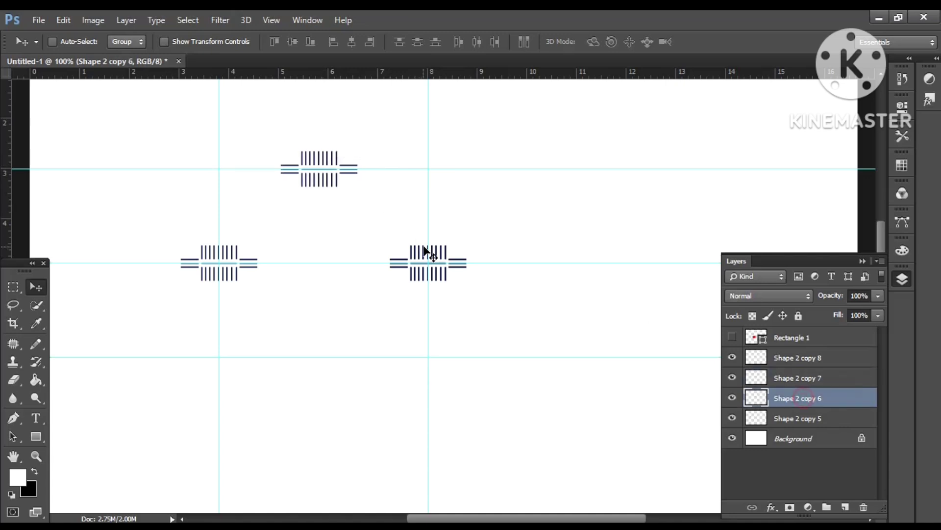
pyautogui.moveTo(425, 251); pyautogui.dragTo(313, 342)
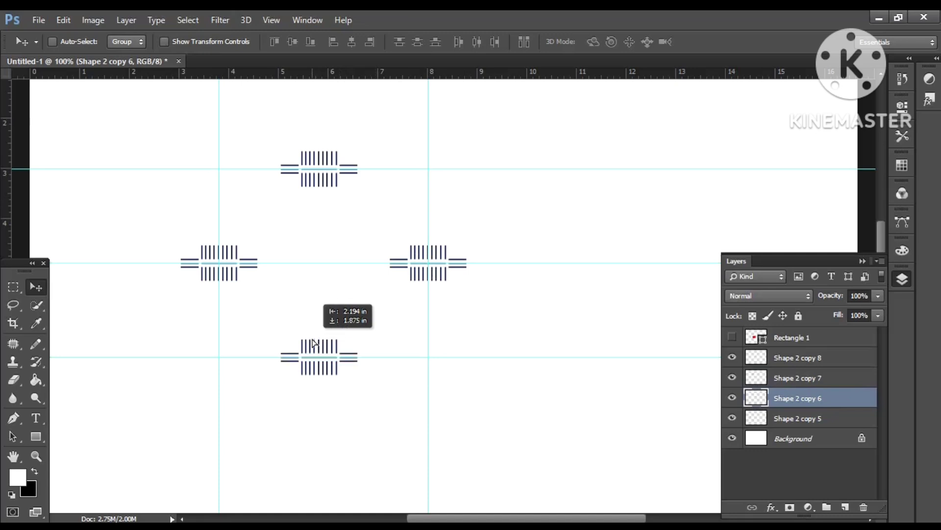
pyautogui.moveTo(314, 343); pyautogui.dragTo(313, 343)
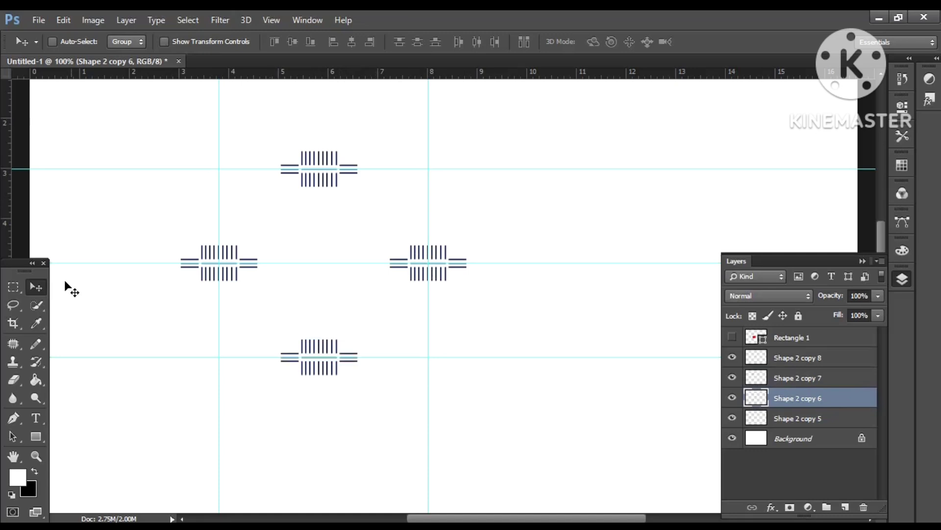
# Step: Add vertical guides at the top motif's left and right edges and check the alignment
pyautogui.moveTo(11, 204); pyautogui.dragTo(281, 250)
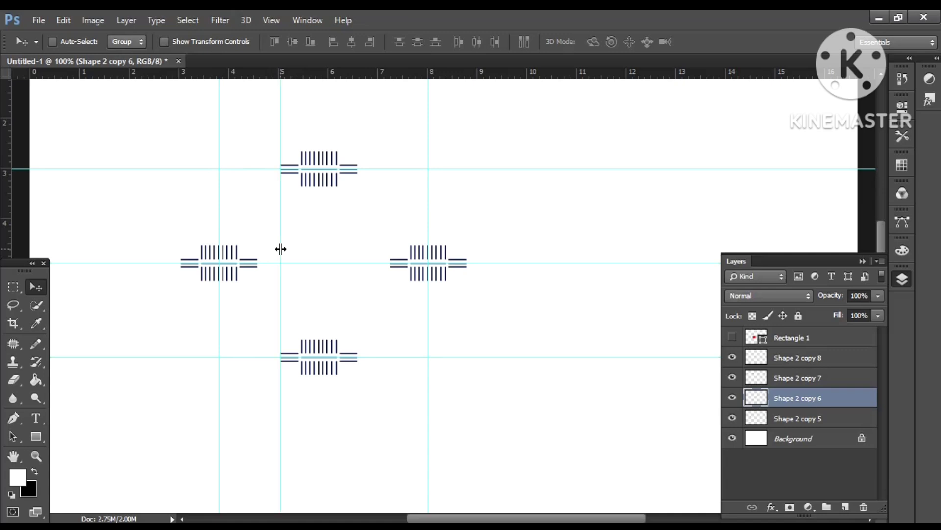
pyautogui.moveTo(10, 181); pyautogui.dragTo(359, 195)
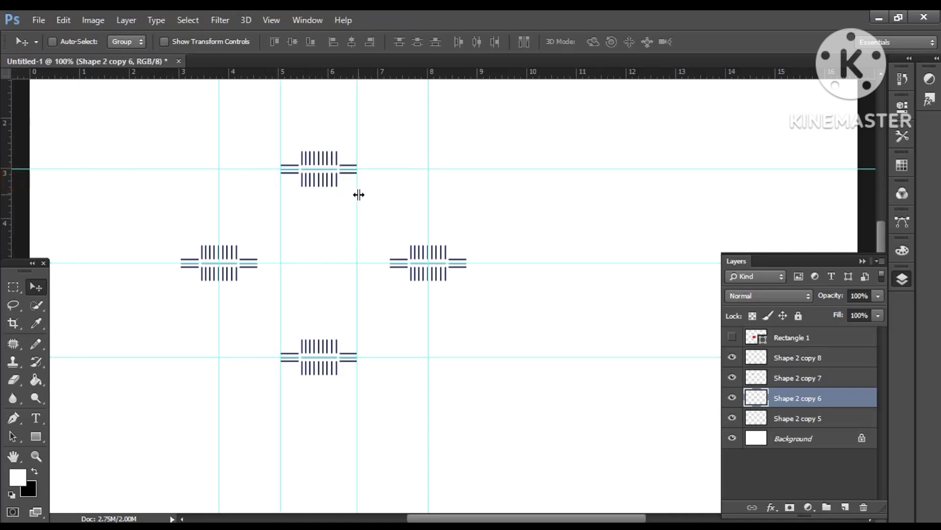
pyautogui.hotkey('ctrl', '+')
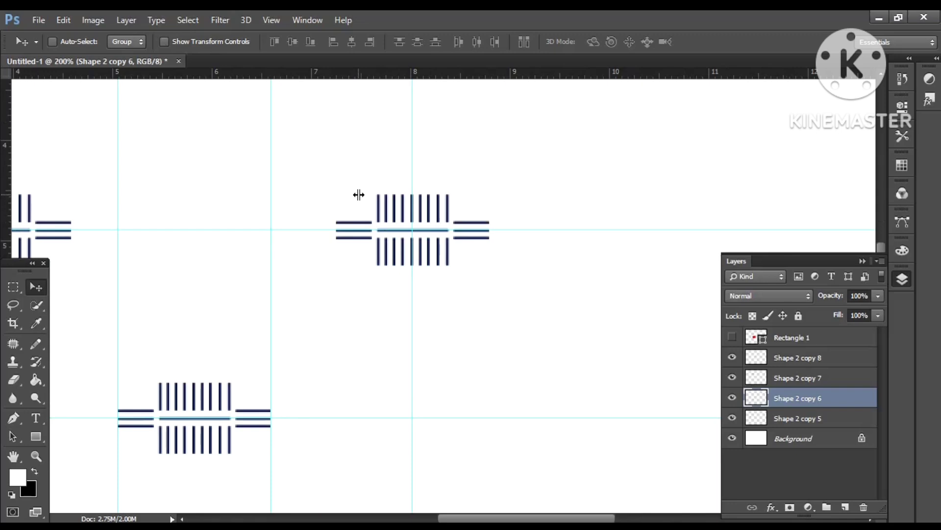
pyautogui.click(860, 261)
pyautogui.moveTo(882, 277); pyautogui.dragTo(884, 257)
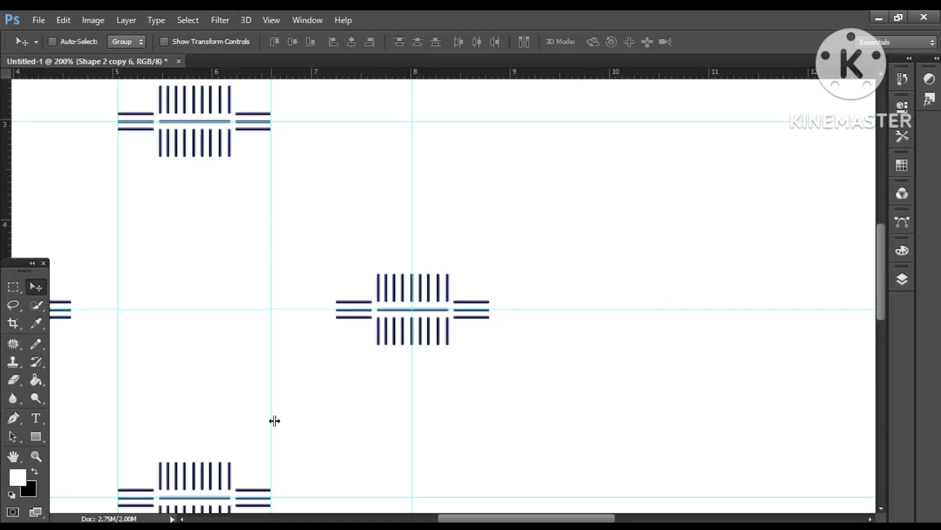
pyautogui.hotkey('ctrl', '-')
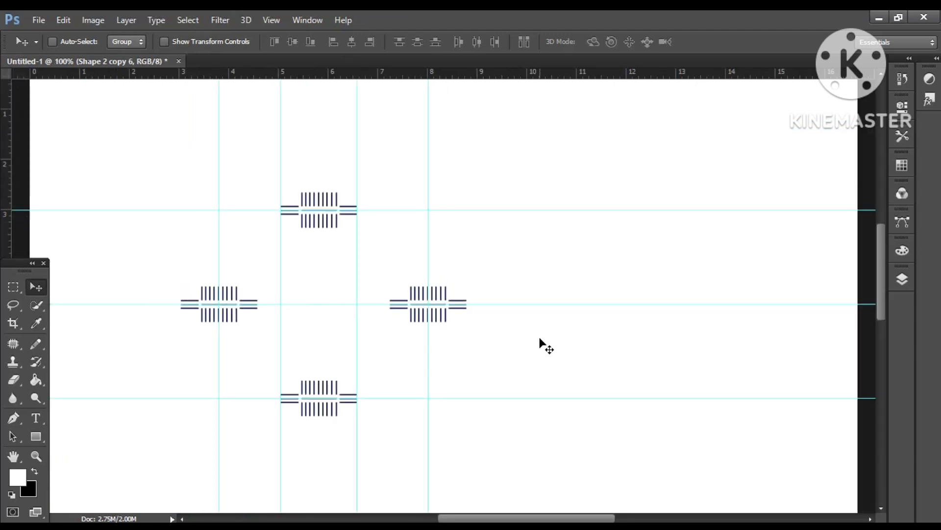
pyautogui.scroll(-1, 542, 343)
# Step: Marquee-select the rectangle between the guide intersections at the four motifs' centres
pyautogui.click(10, 294)
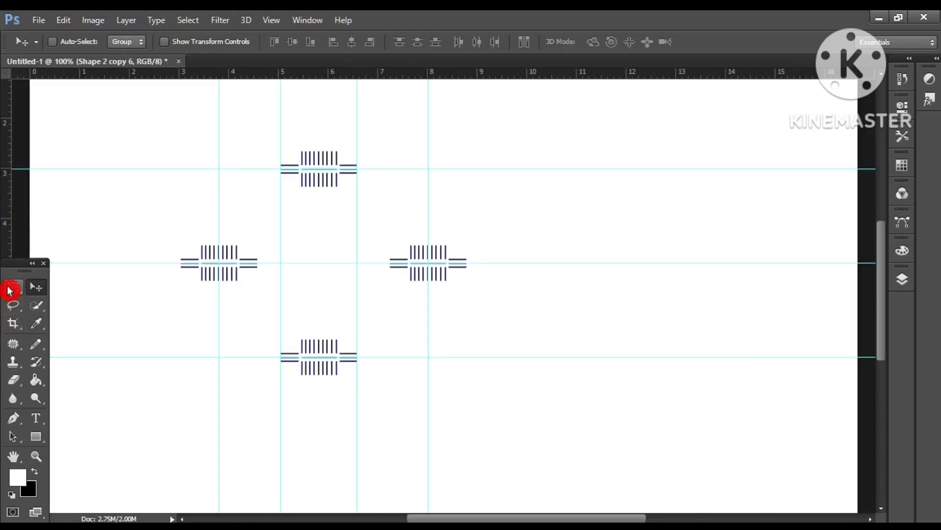
pyautogui.click(10, 291)
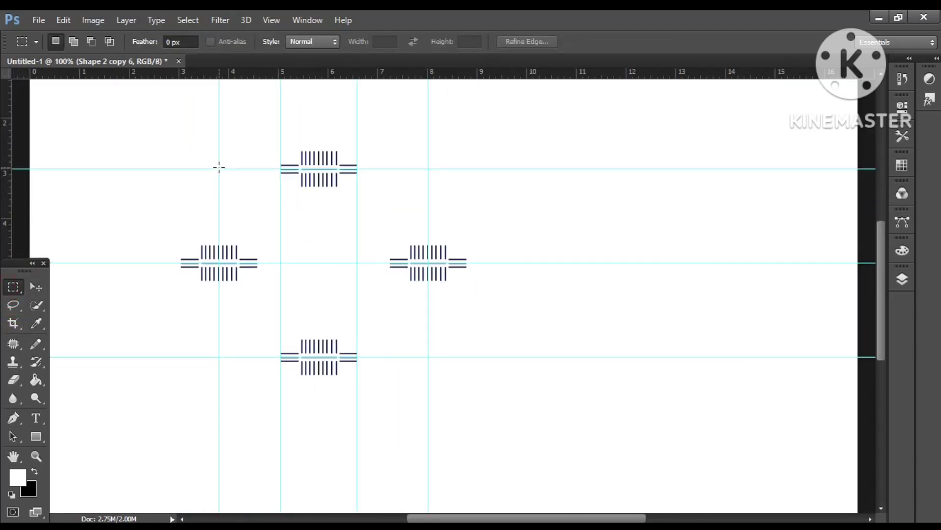
pyautogui.moveTo(220, 169); pyautogui.dragTo(421, 342)
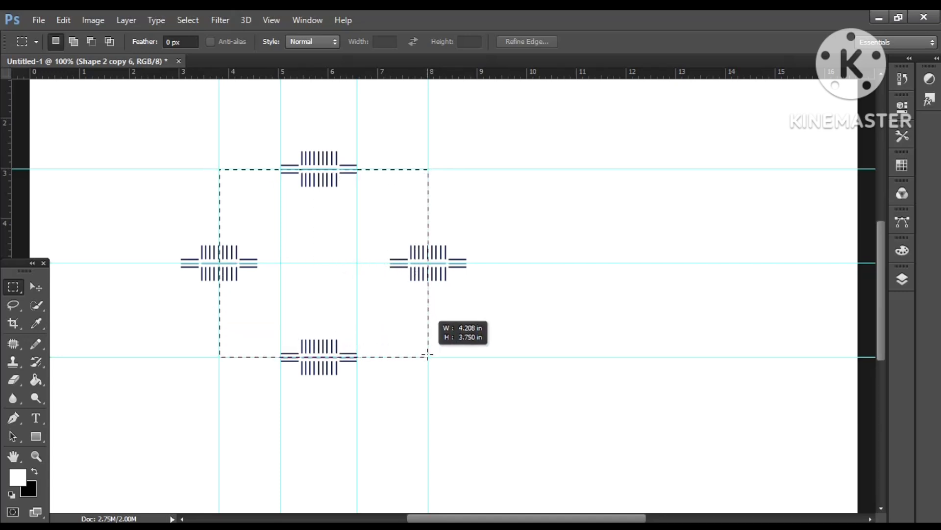
pyautogui.moveTo(420, 342); pyautogui.dragTo(427, 355)
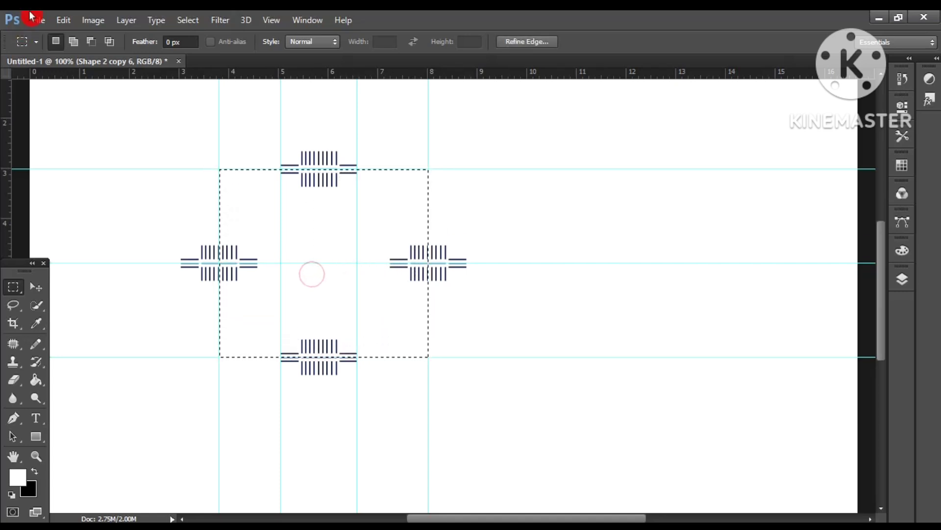
# Step: Define the selection as a new pattern named Pattern 156
pyautogui.click(57, 21)
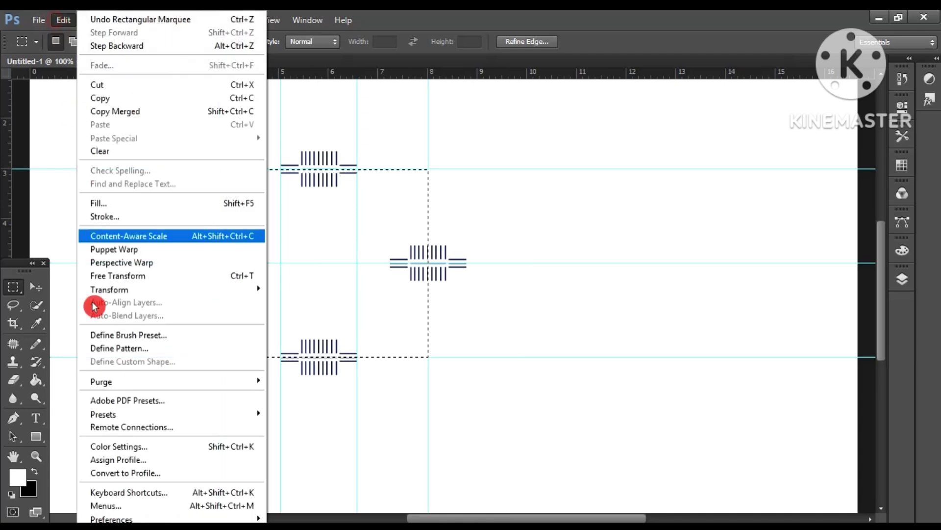
pyautogui.click(119, 348)
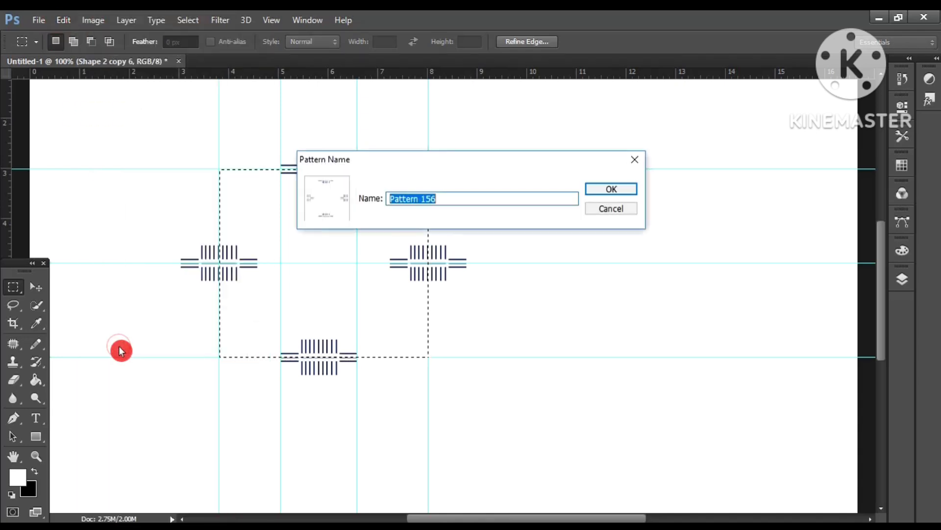
pyautogui.click(615, 190)
pyautogui.hotkey('ctrl', '-')
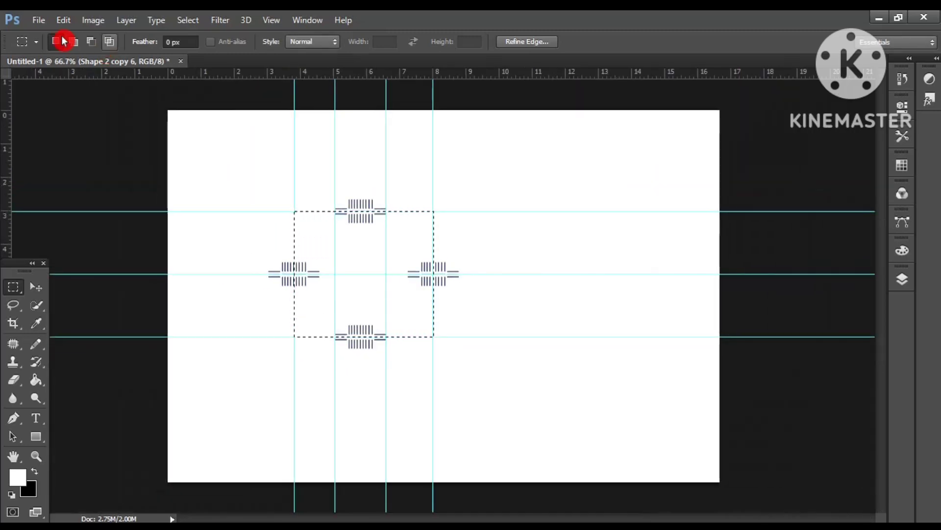
# Step: Create a new 1200 × 800 px document with transparent background contents
pyautogui.click(36, 19)
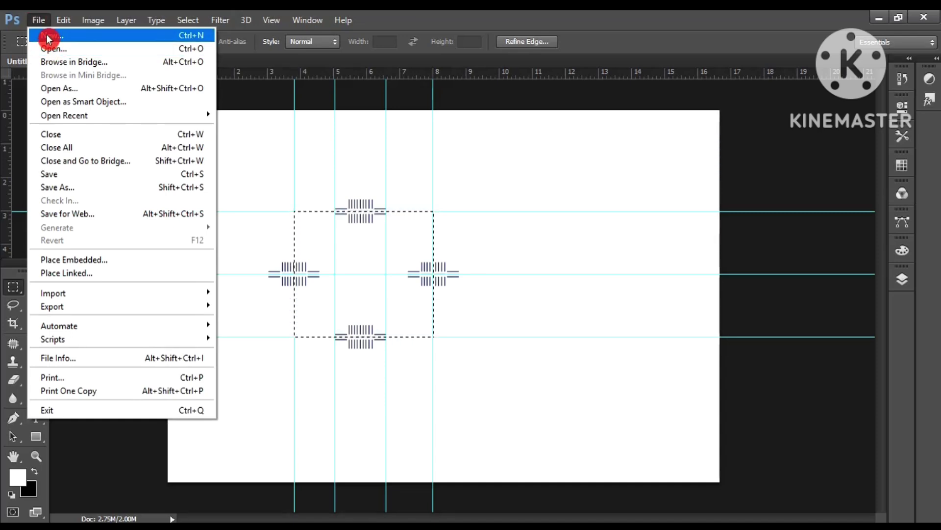
pyautogui.click(47, 35)
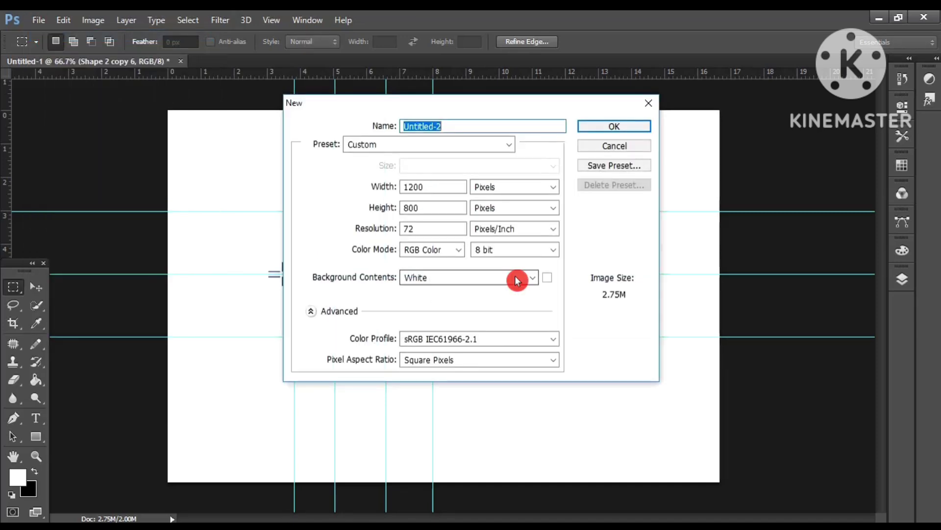
pyautogui.click(535, 281)
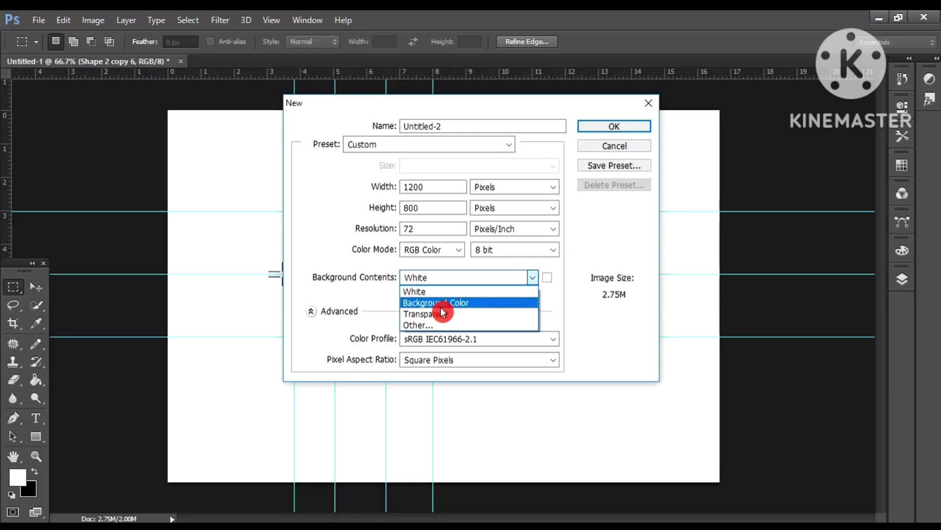
pyautogui.click(441, 314)
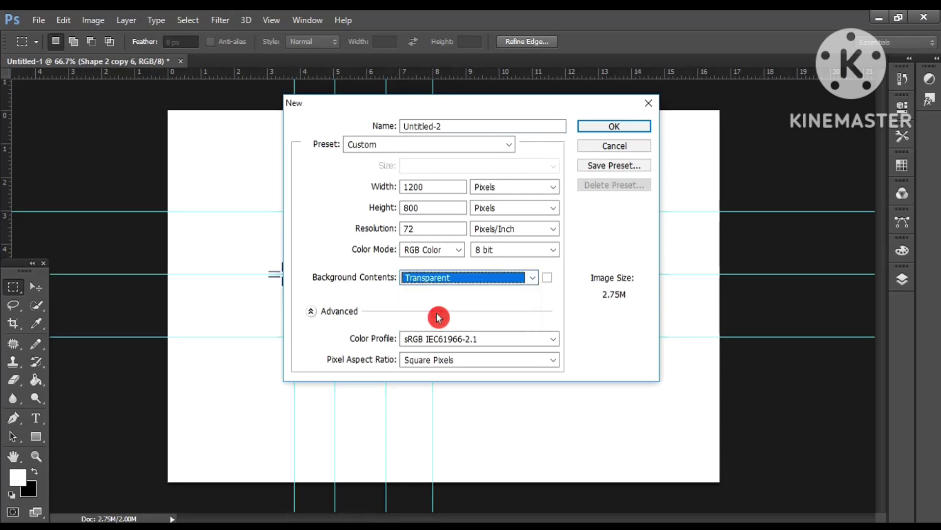
pyautogui.click(614, 129)
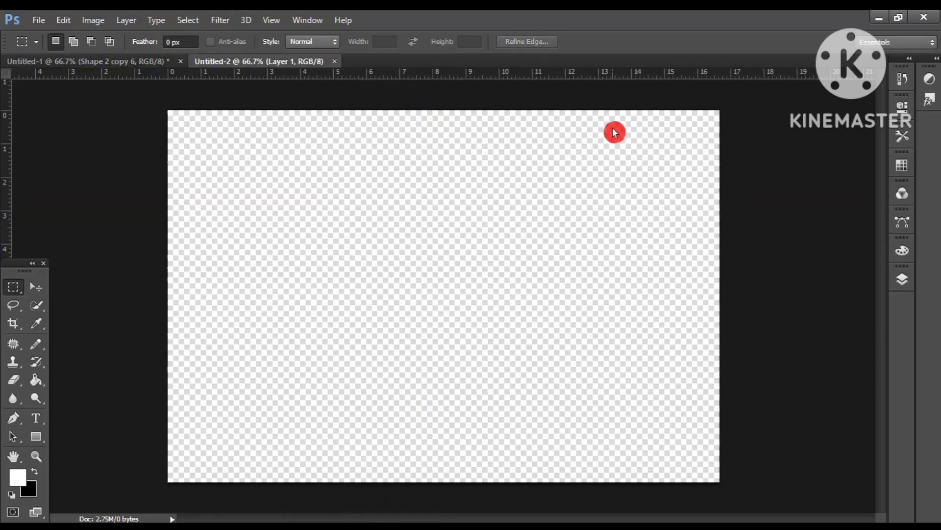
# Step: Fill the new document's empty layer with white using the Paint Bucket
pyautogui.click(895, 282)
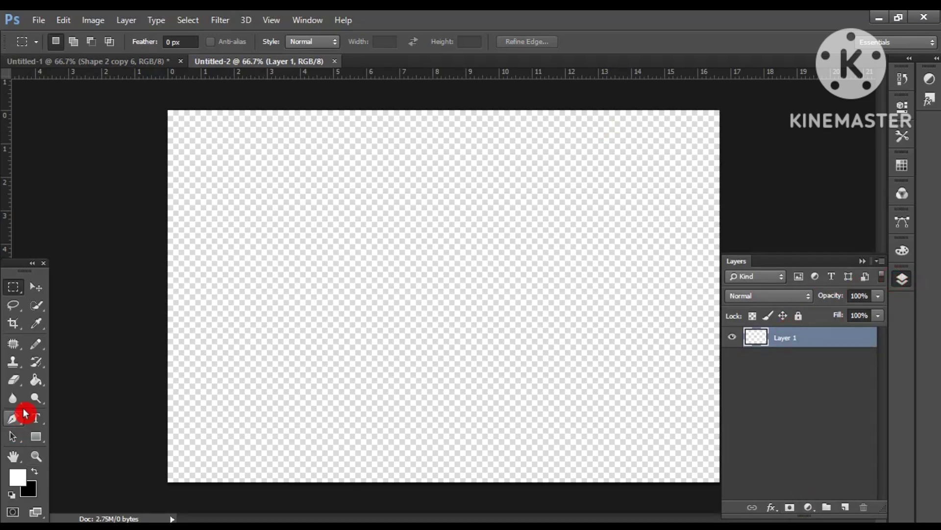
pyautogui.click(35, 380)
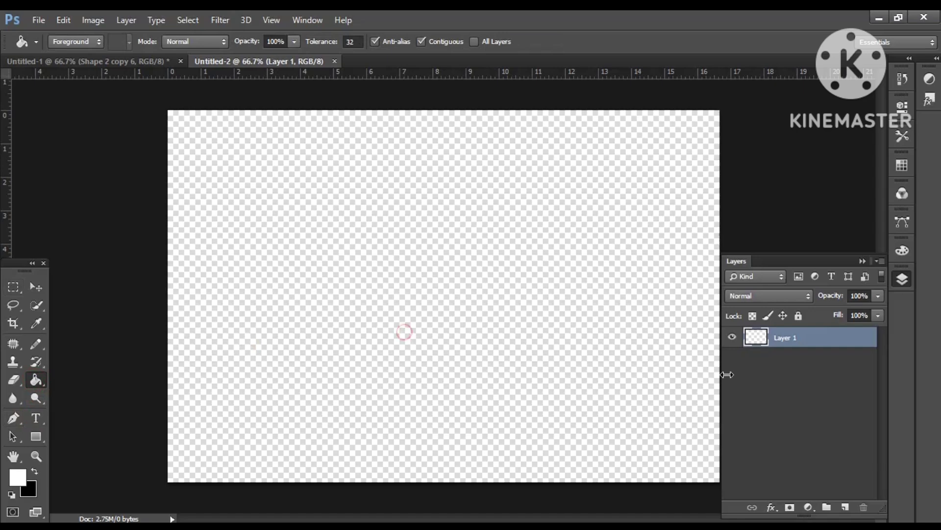
pyautogui.click(402, 333)
# Step: Add a Pattern Fill layer tiling the bar-motif pattern at 70% scale
pyautogui.click(809, 507)
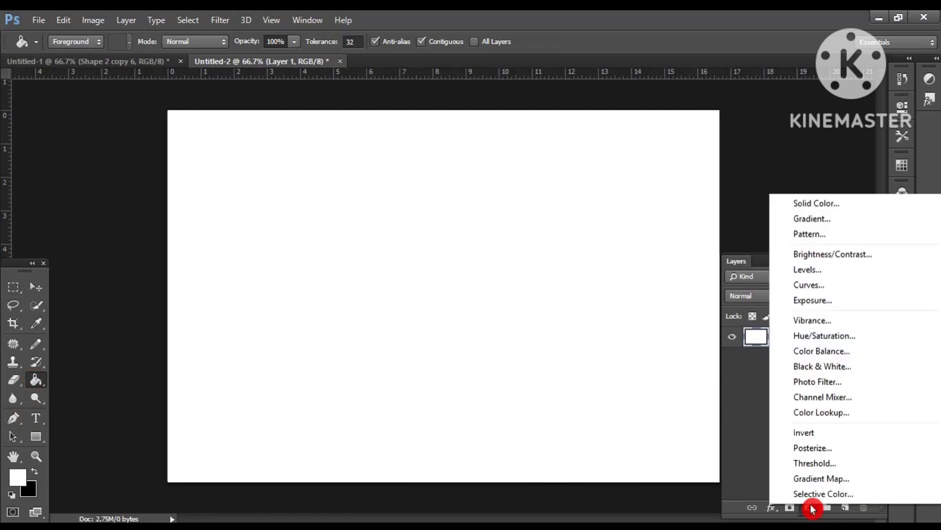
pyautogui.click(814, 235)
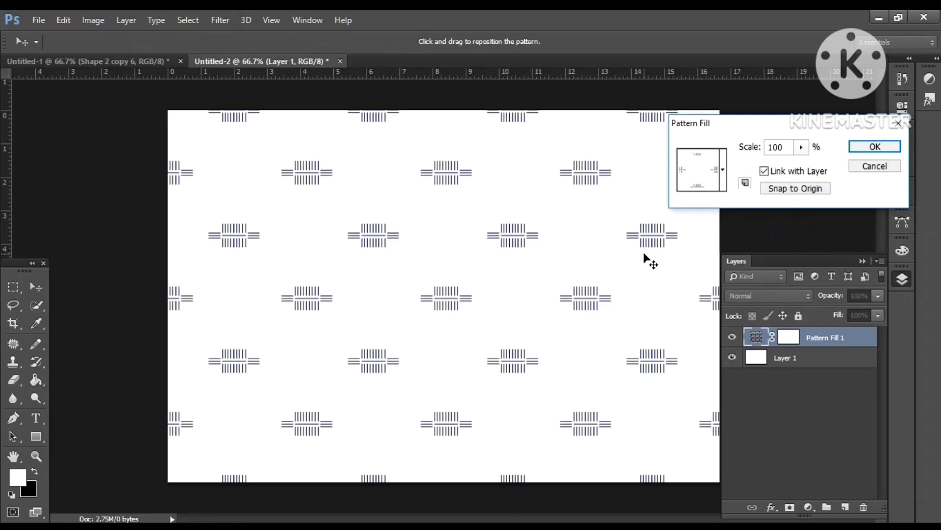
pyautogui.click(787, 150)
pyautogui.hotkey('ctrl', '+')
pyautogui.hotkey('ctrl', '+')
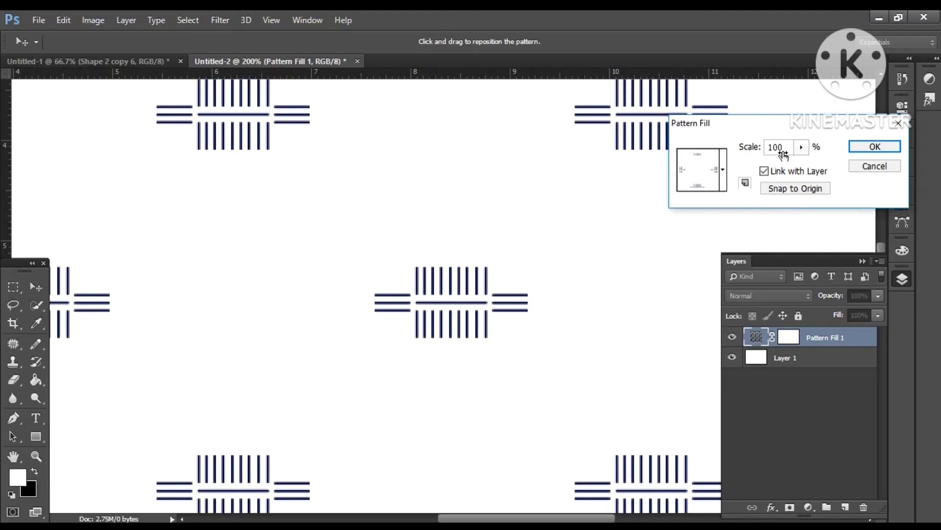
pyautogui.hotkey('ctrl', '-')
pyautogui.hotkey('ctrl', '-')
pyautogui.write('0')
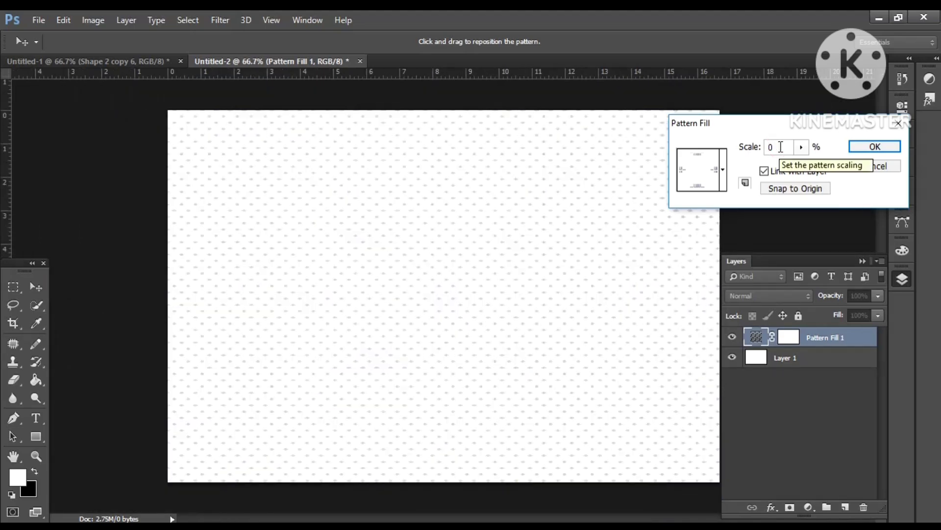
pyautogui.write('7')
pyautogui.click(850, 151)
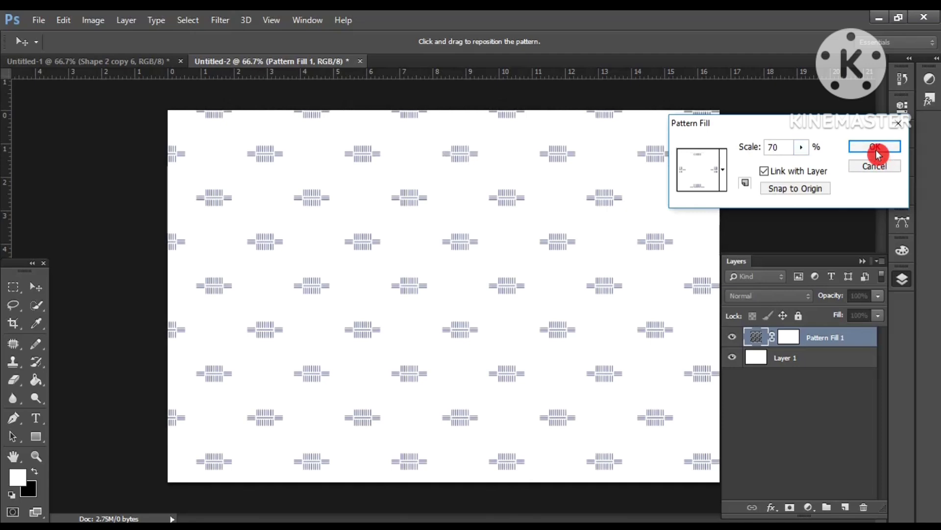